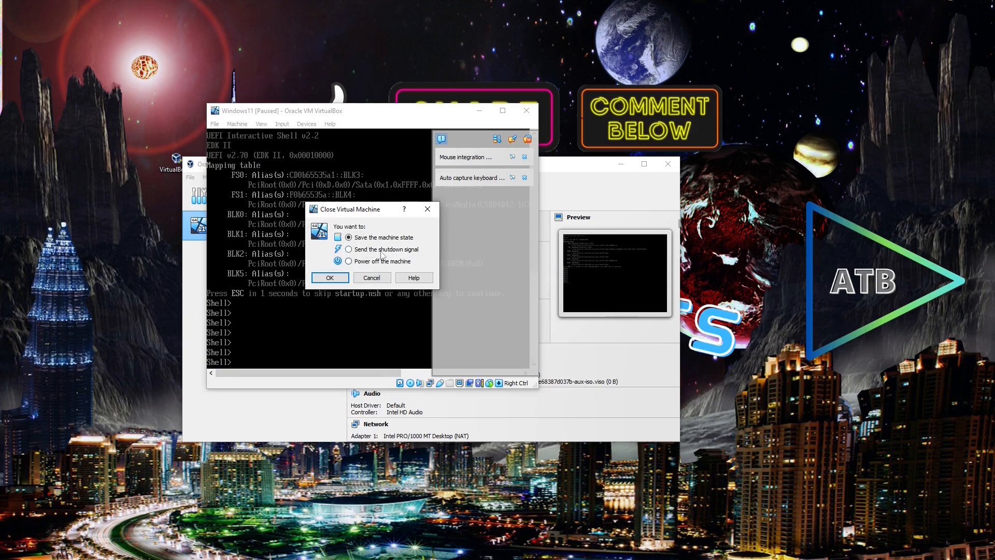
- Power off the Windows11 VM, then start it normally and boot it from the install disc
left_click(382, 261)
left_click(329, 278)
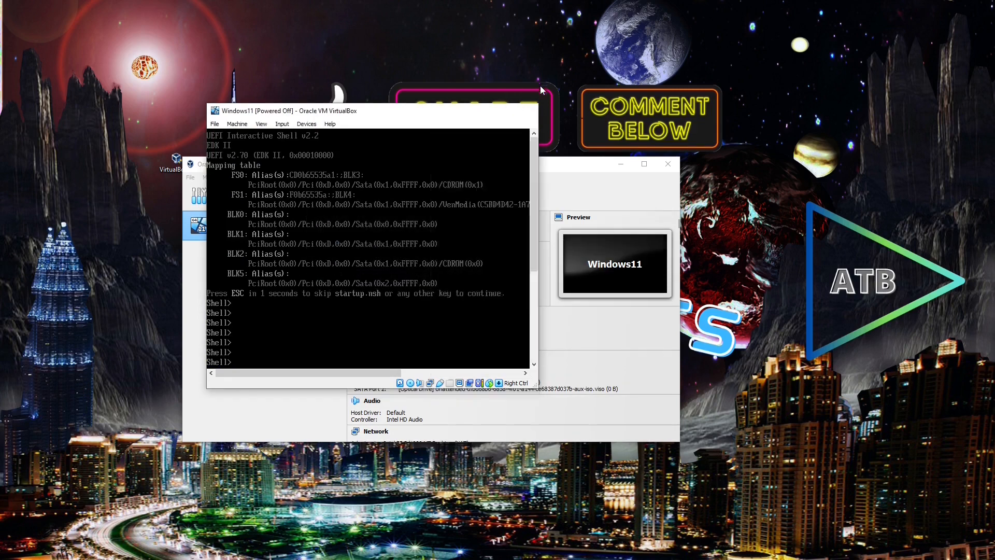
left_click(644, 164)
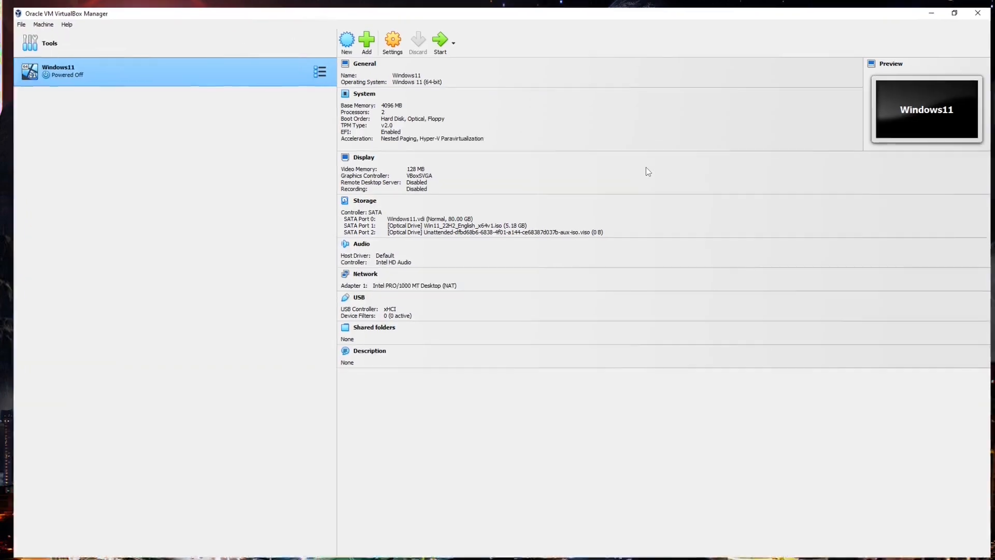
left_click(448, 35)
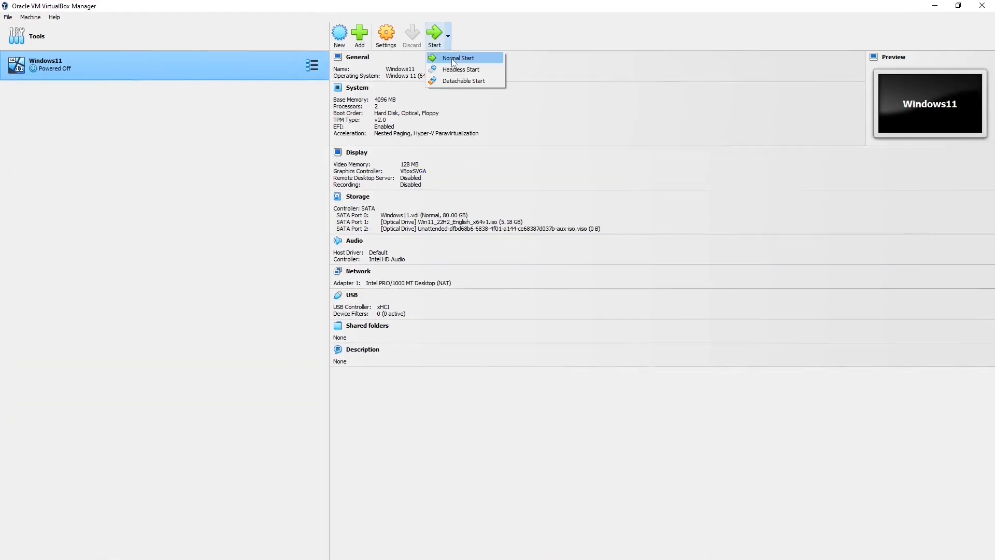
left_click(454, 59)
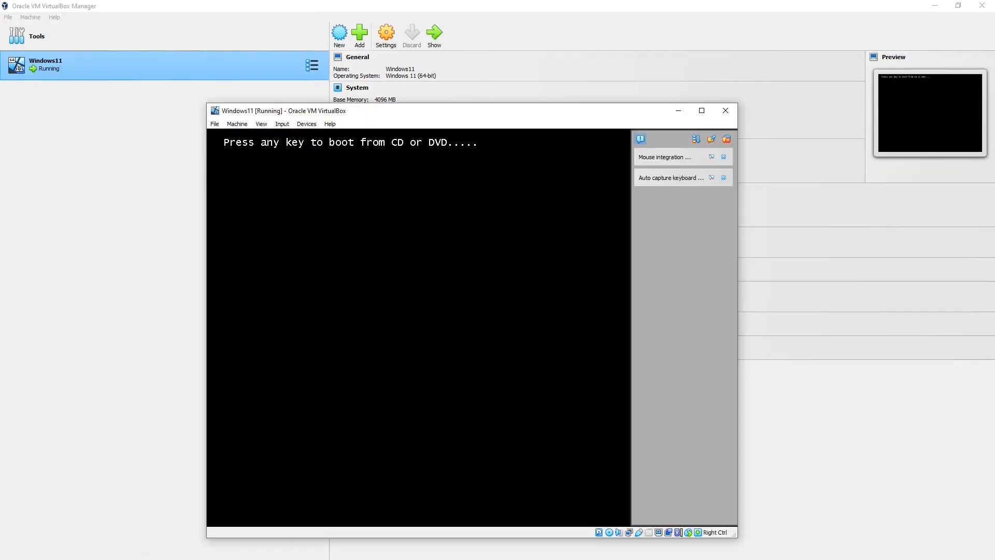
key("Return")
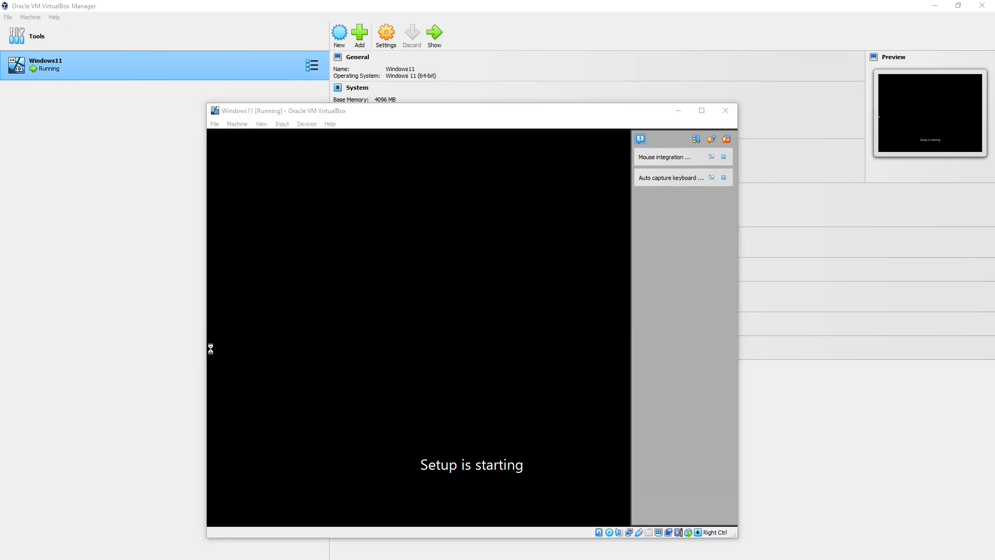
- Place Task Manager's Performance graphs beside an enlarged Windows11 VM window and dismiss both VM notifications
key("ctrl+shift+Escape")
left_click_drag(724, 139, 882, 144)
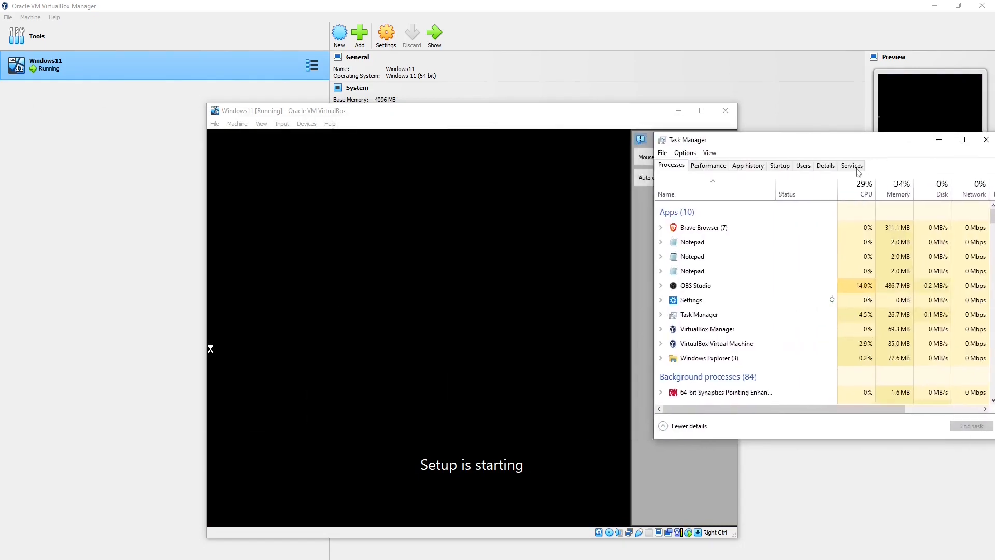
left_click(713, 167)
left_click_drag(482, 115, 331, 76)
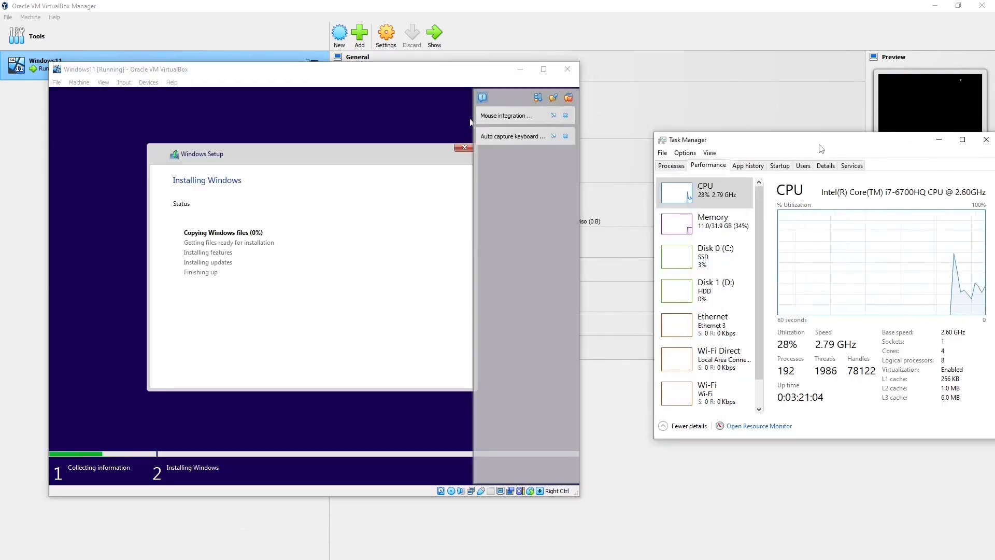
left_click_drag(861, 143, 826, 117)
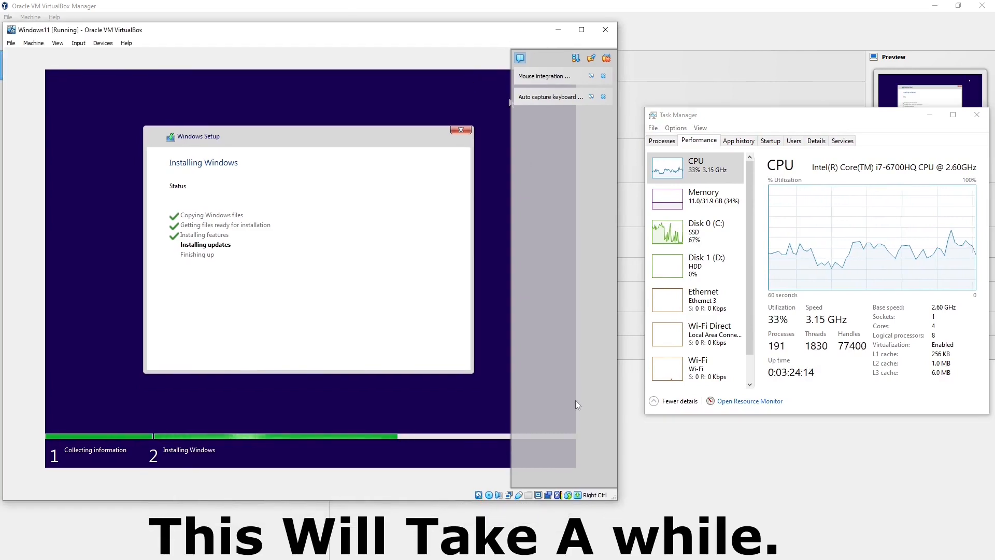
left_click_drag(615, 498, 639, 511)
left_click(627, 97)
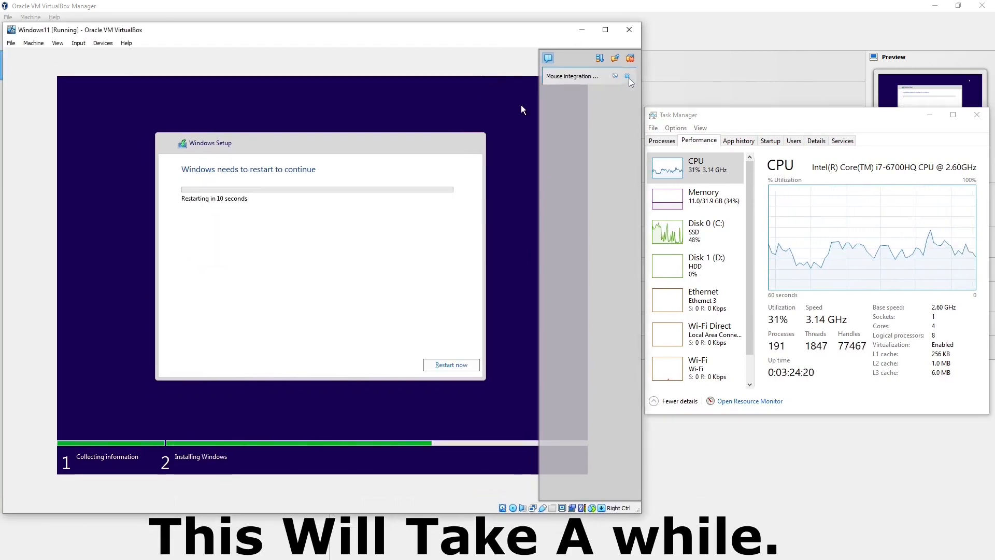
left_click(627, 77)
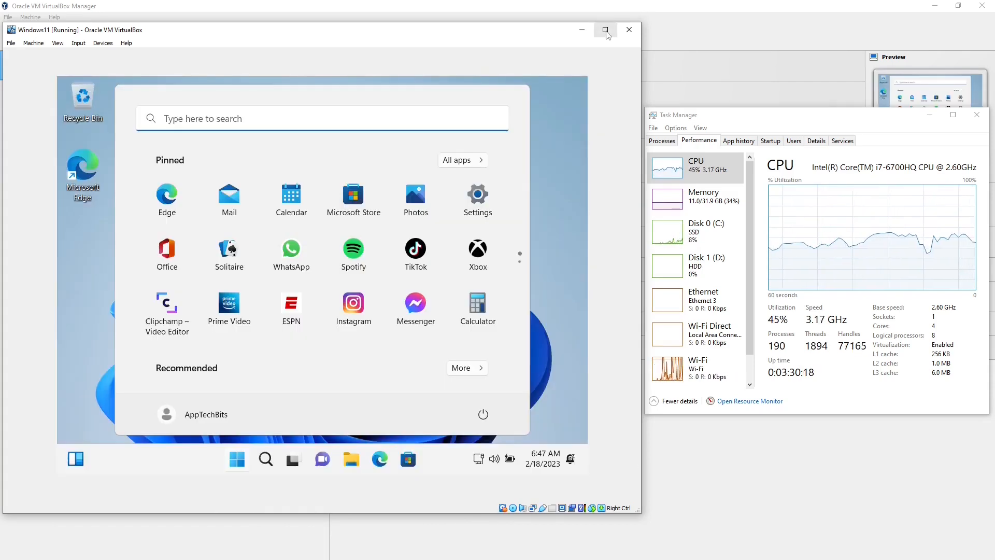
- Maximize the Windows11 VM window, check the guest's resolution in Display settings, then open the Devices menu
left_click(605, 30)
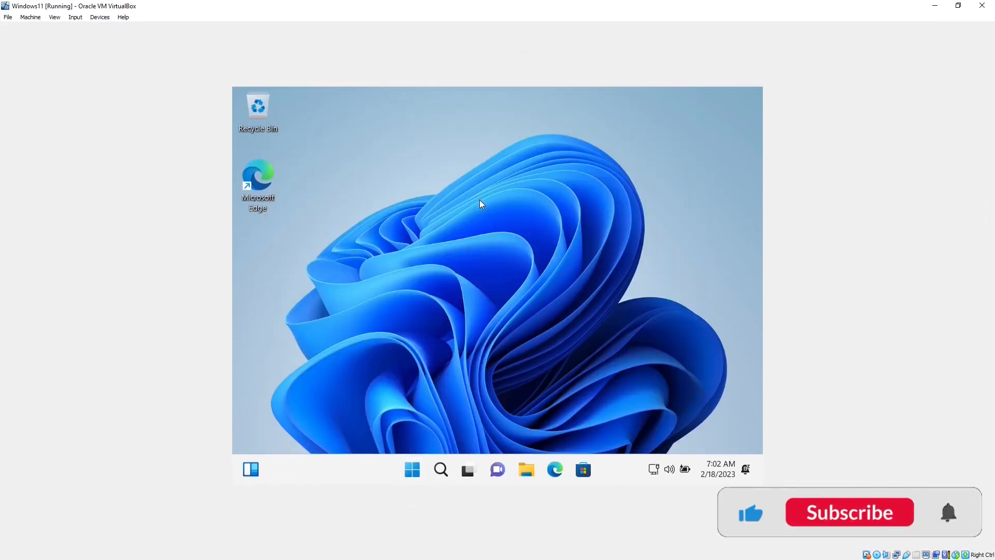
right_click(557, 200)
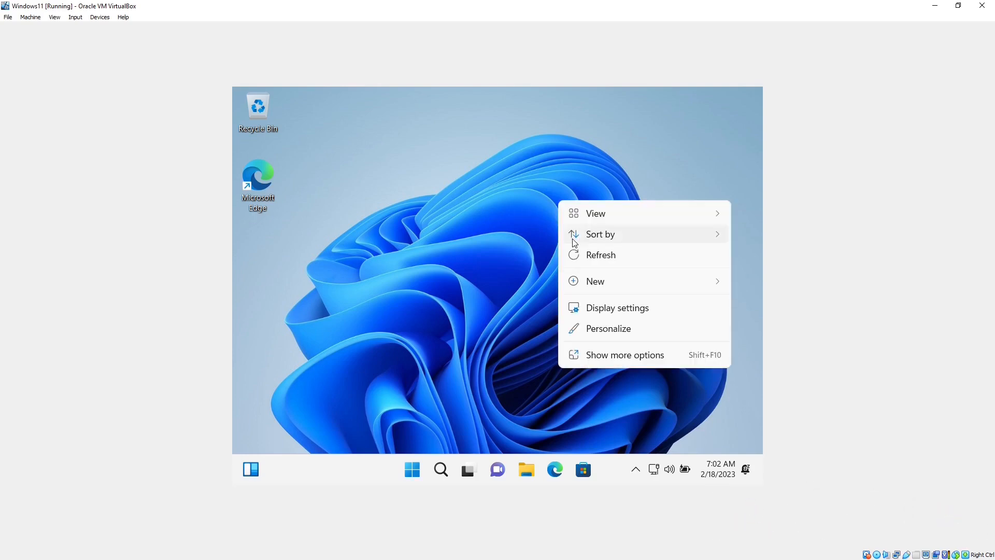
left_click(637, 310)
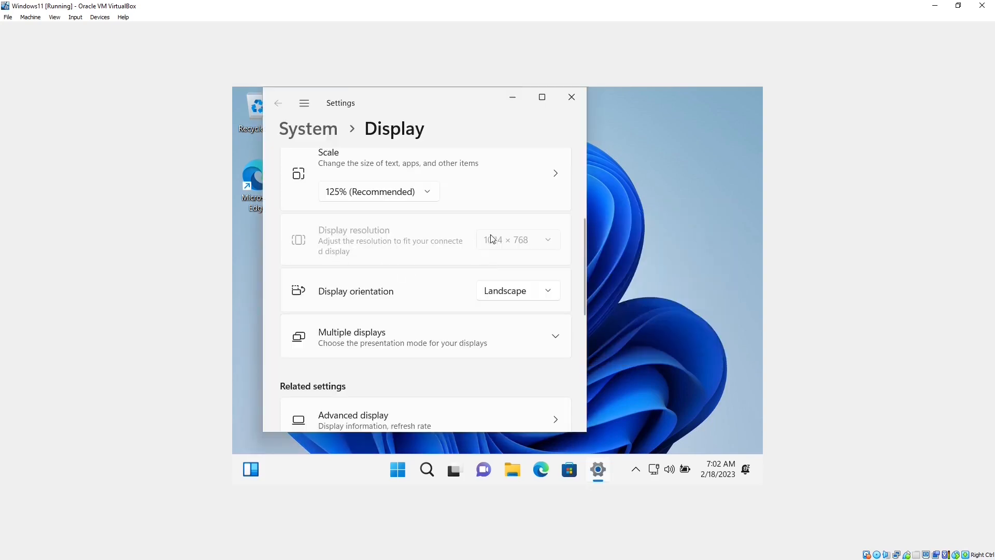
left_click(571, 97)
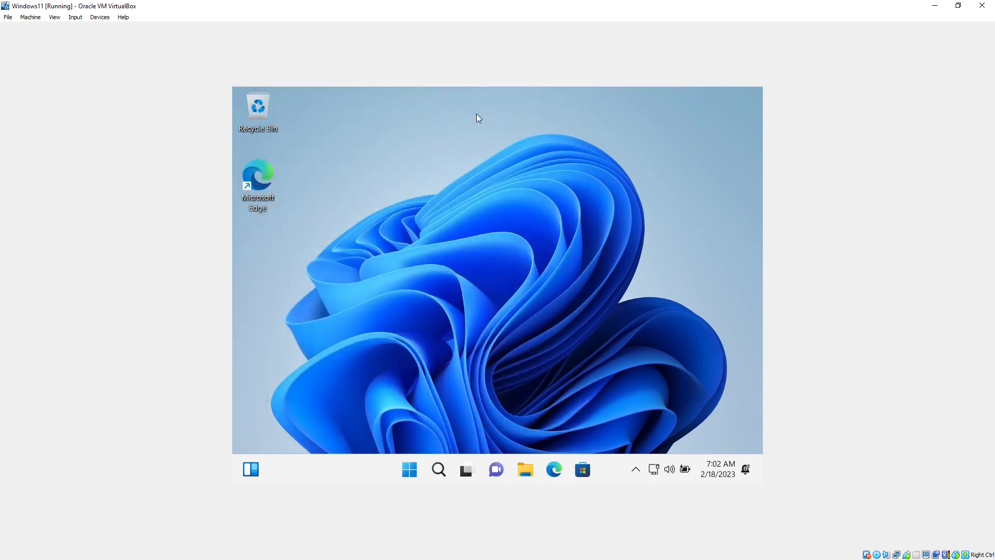
left_click(99, 18)
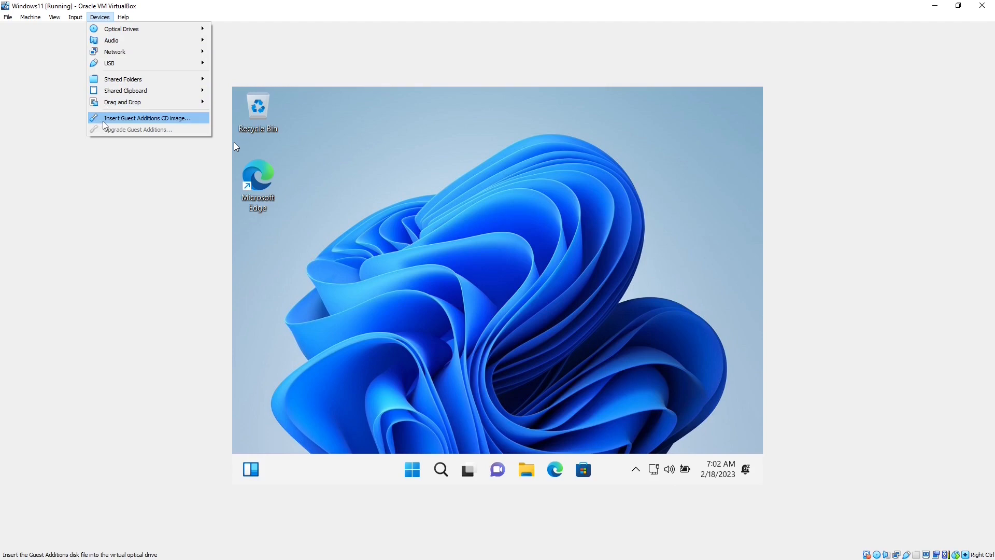
- Insert the Guest Additions CD image and open CD Drive (D:) in the guest's File Explorer
left_click(115, 119)
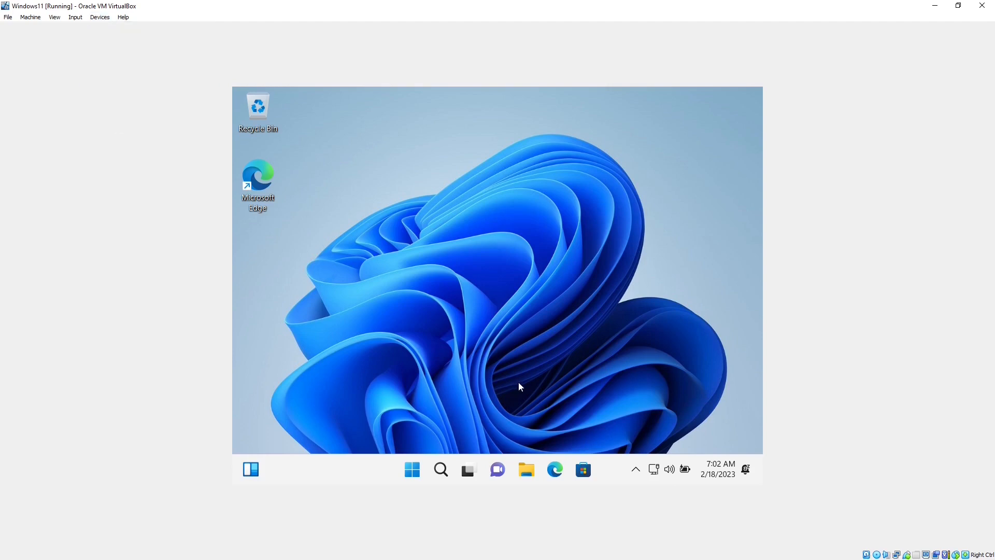
left_click(529, 473)
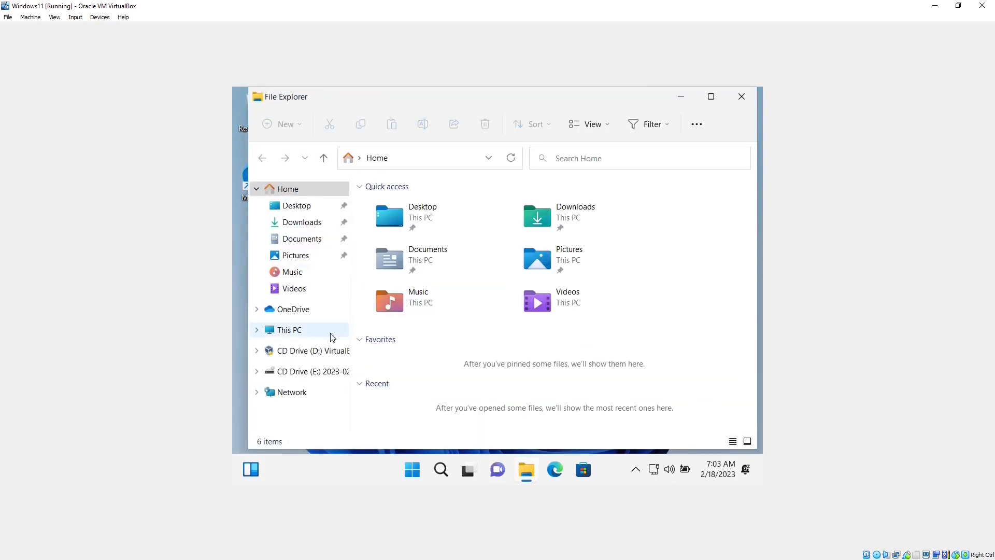
left_click(286, 332)
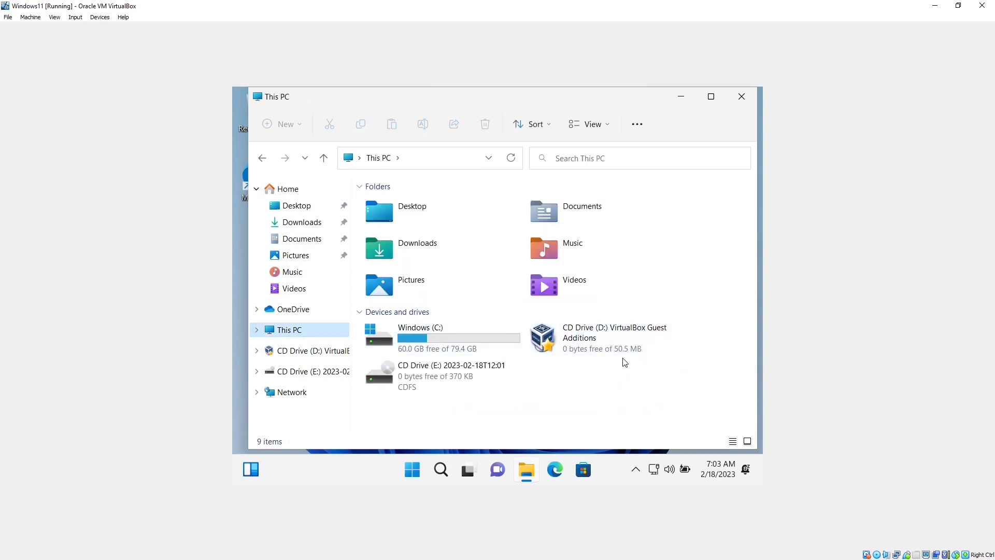
double_click(602, 337)
scroll(510, 311, "down", 1)
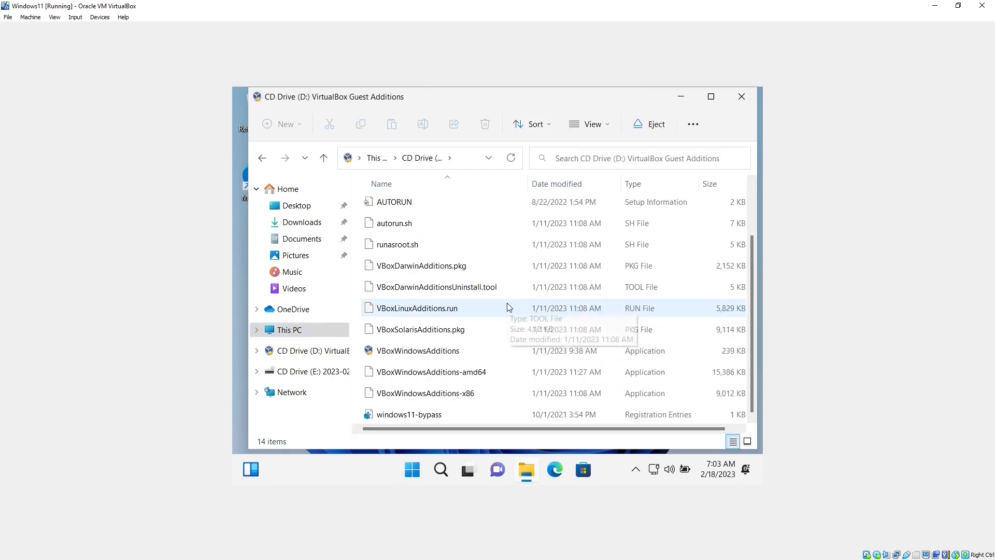
- Install Guest Additions 7.0.6 from VBoxWindowsAdditions-amd64 with default settings and reboot the guest
double_click(434, 375)
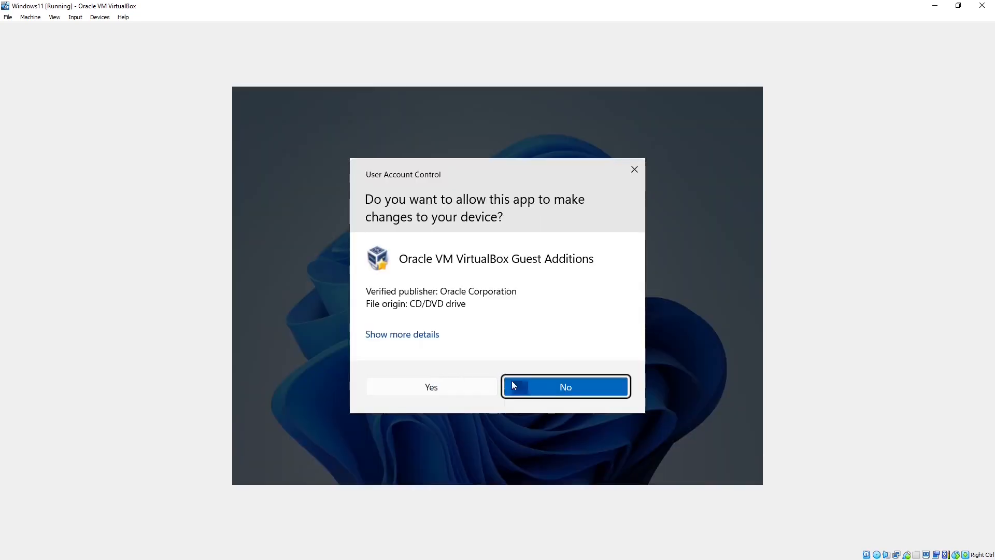
left_click(446, 387)
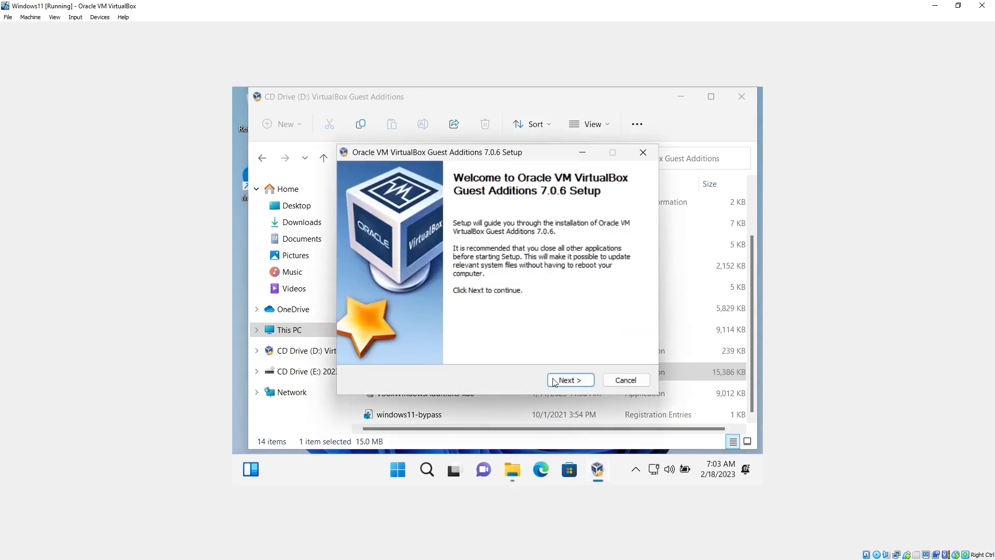
left_click(585, 385)
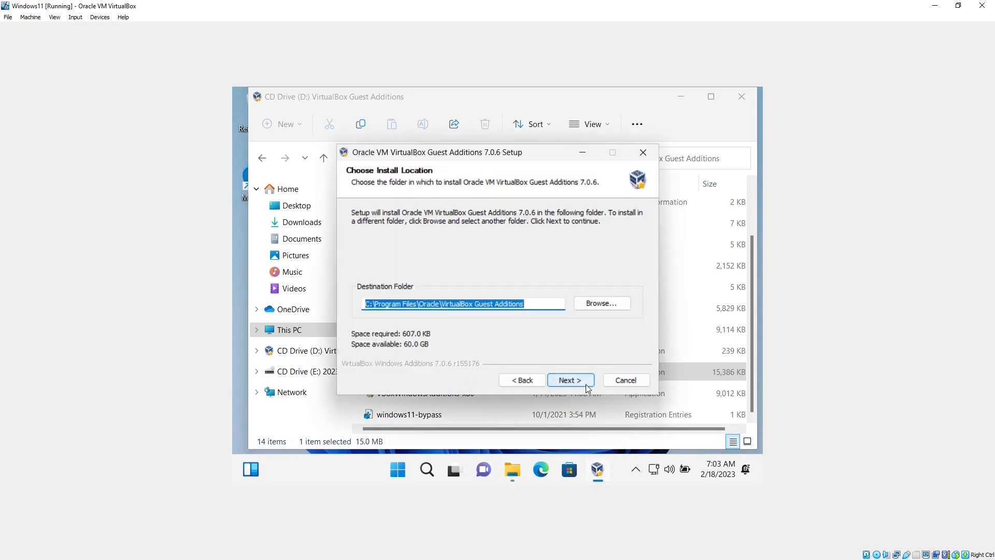
left_click(588, 388)
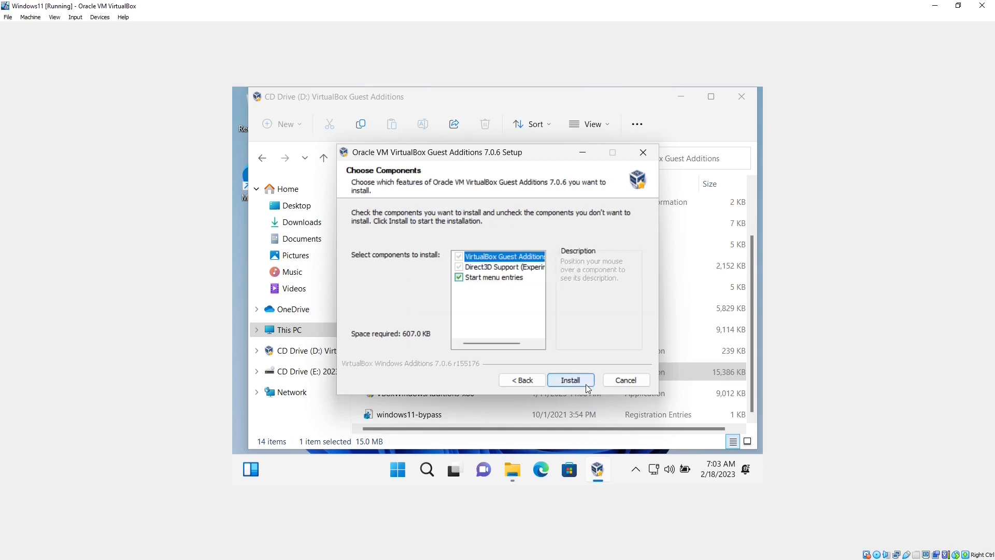
left_click(588, 388)
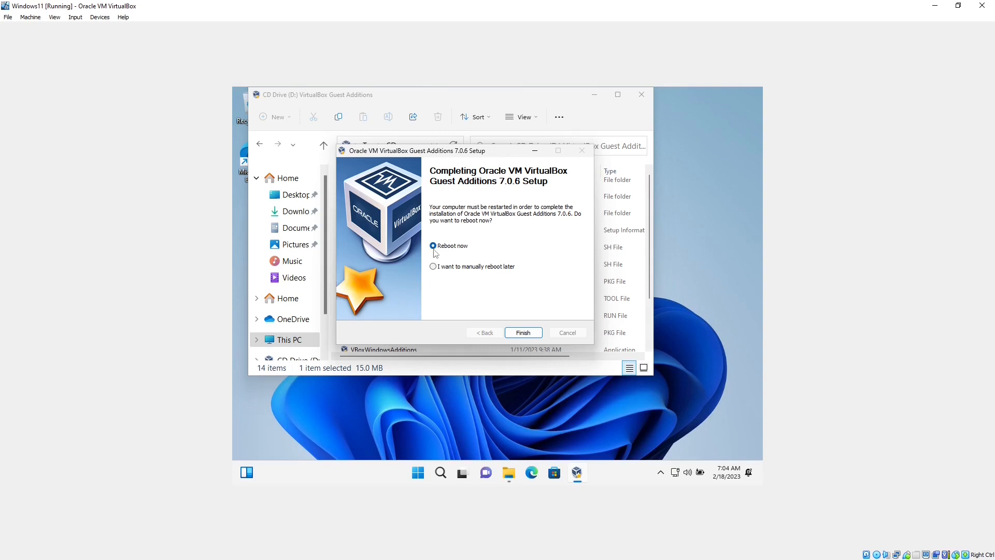
left_click(532, 334)
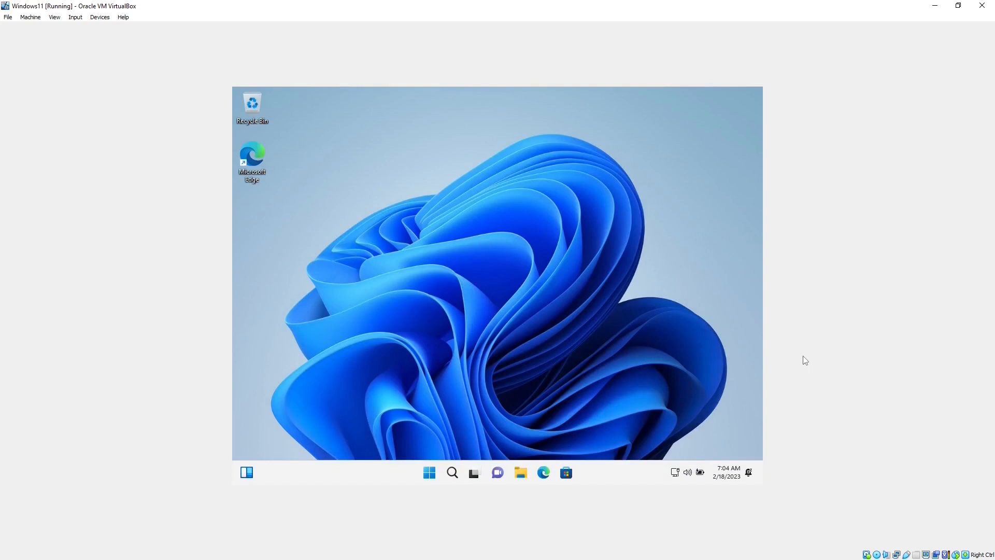
- Try 1280 × 960 in the guest's Display settings, revert to 1024 × 768, and close Settings
right_click(503, 183)
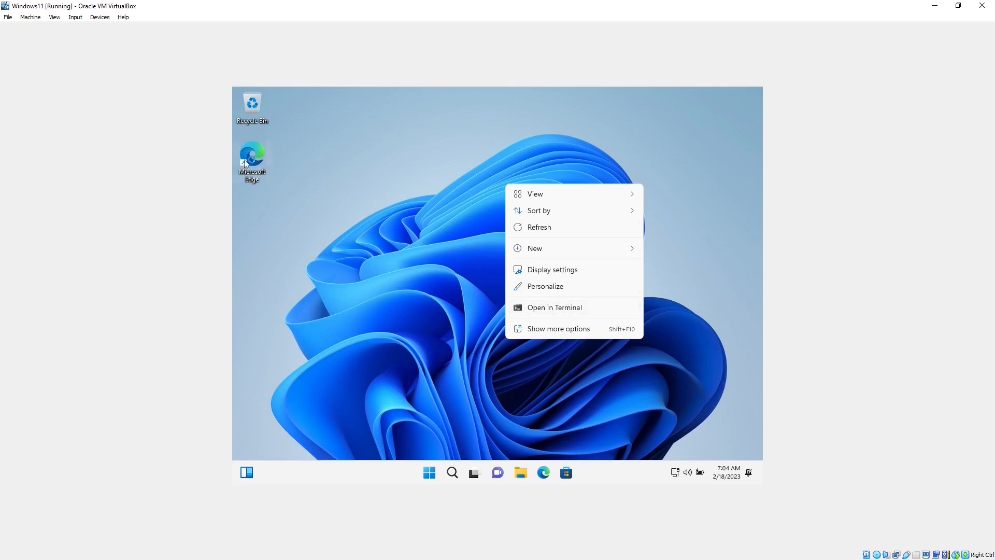
left_click(288, 265)
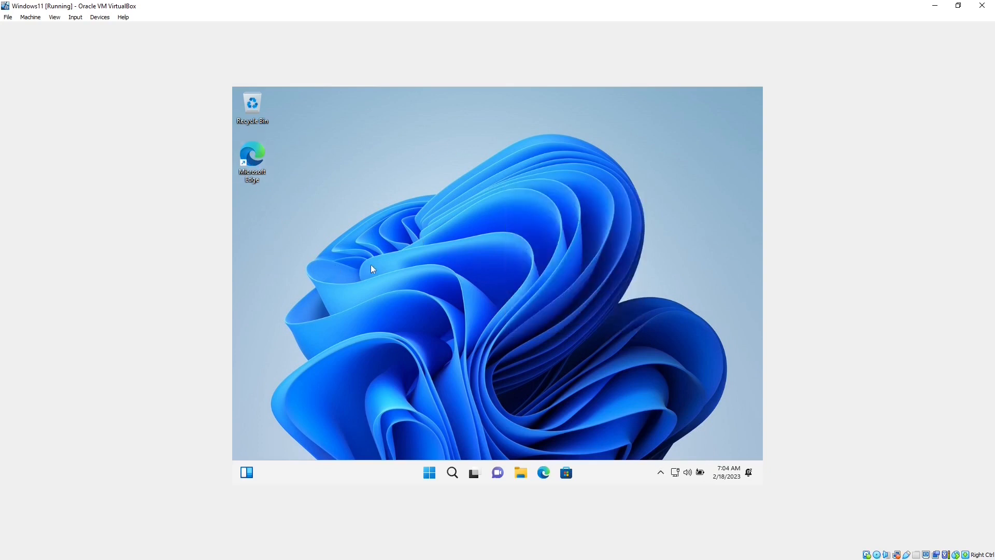
right_click(499, 228)
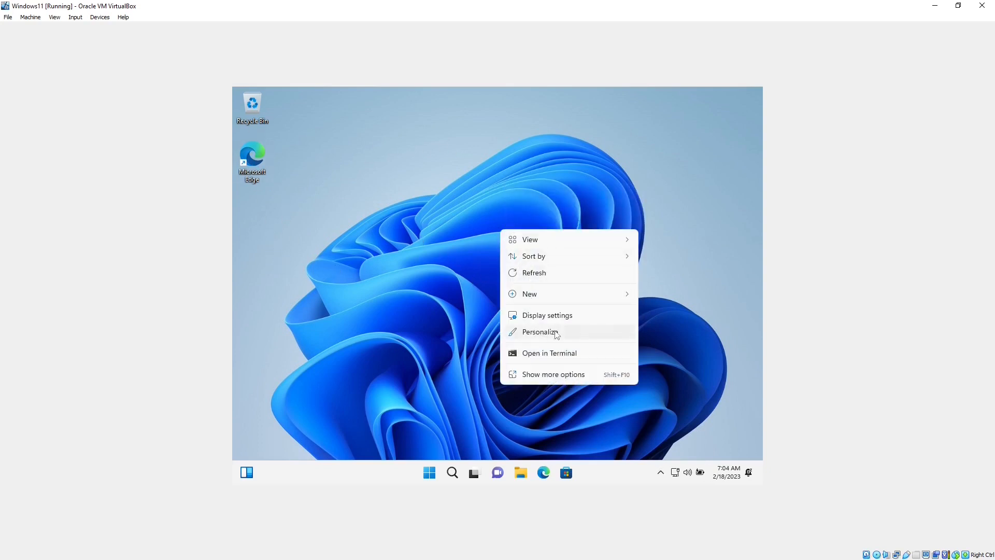
left_click(569, 318)
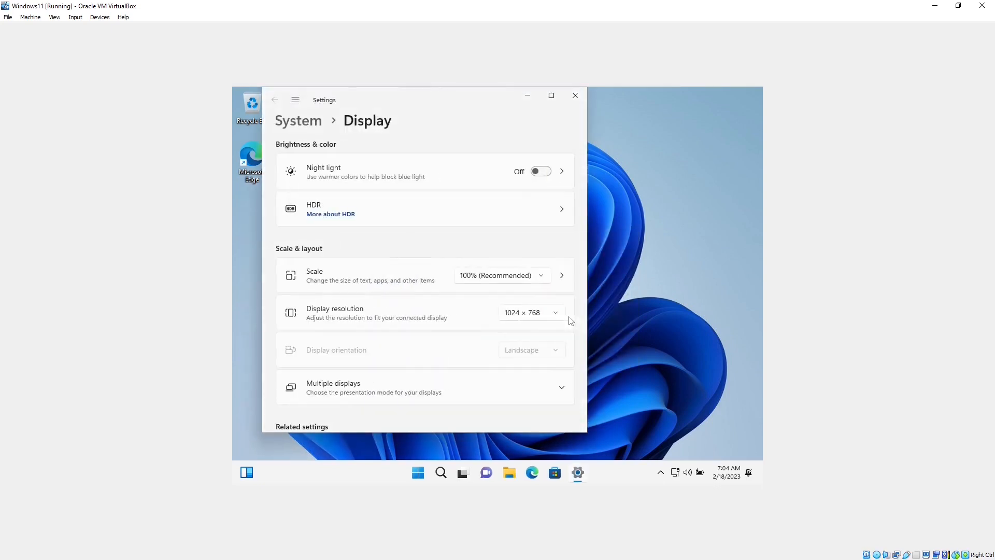
scroll(473, 278, "down", 2)
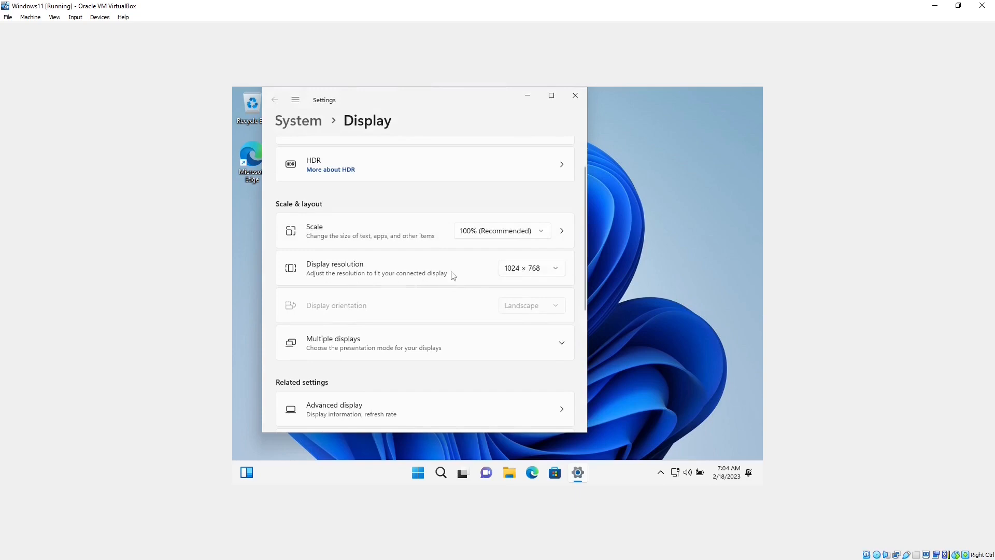
left_click(538, 271)
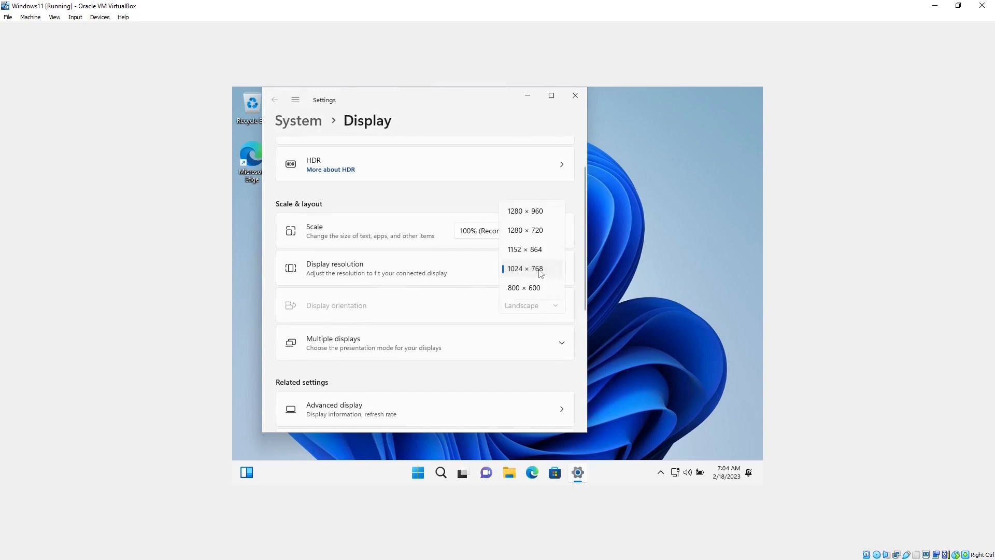
left_click(537, 213)
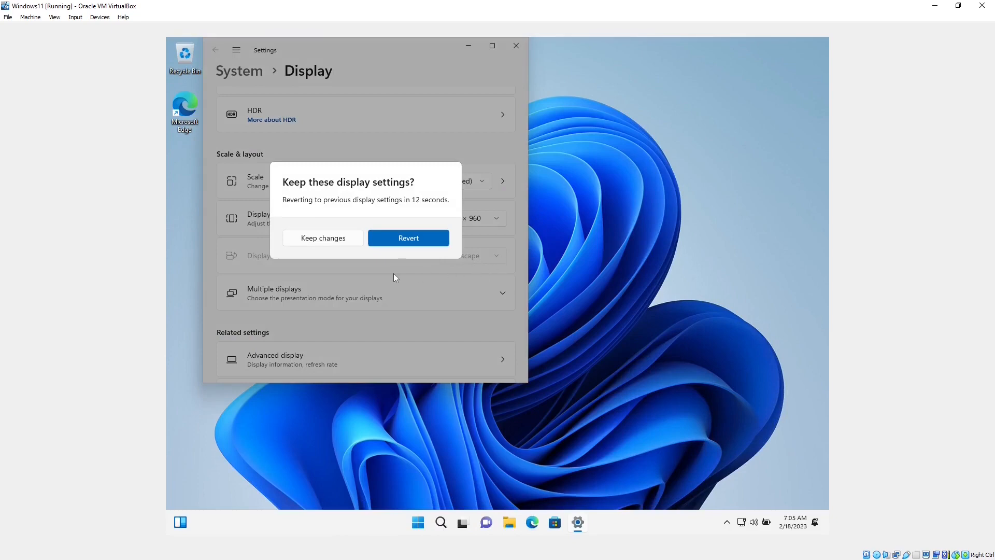
left_click(408, 238)
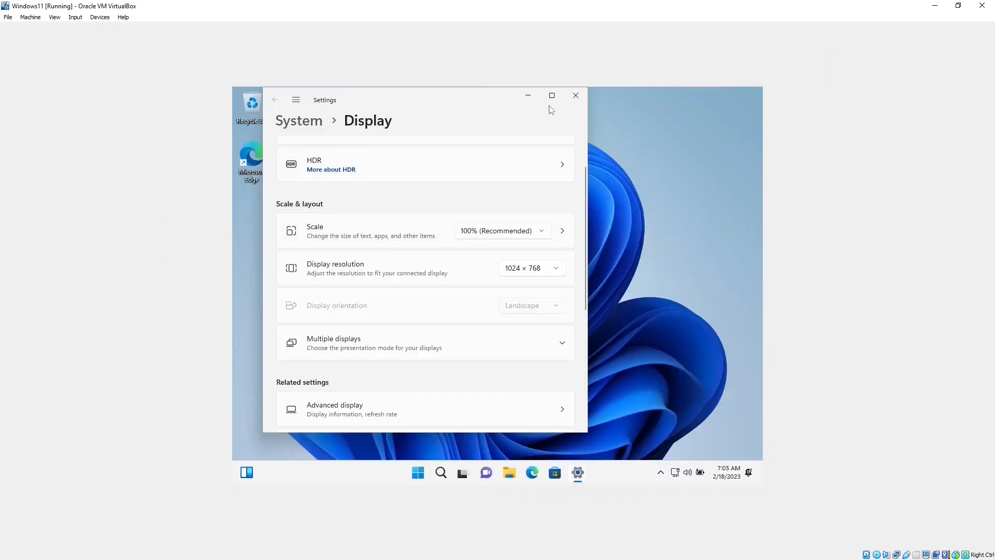
left_click(576, 95)
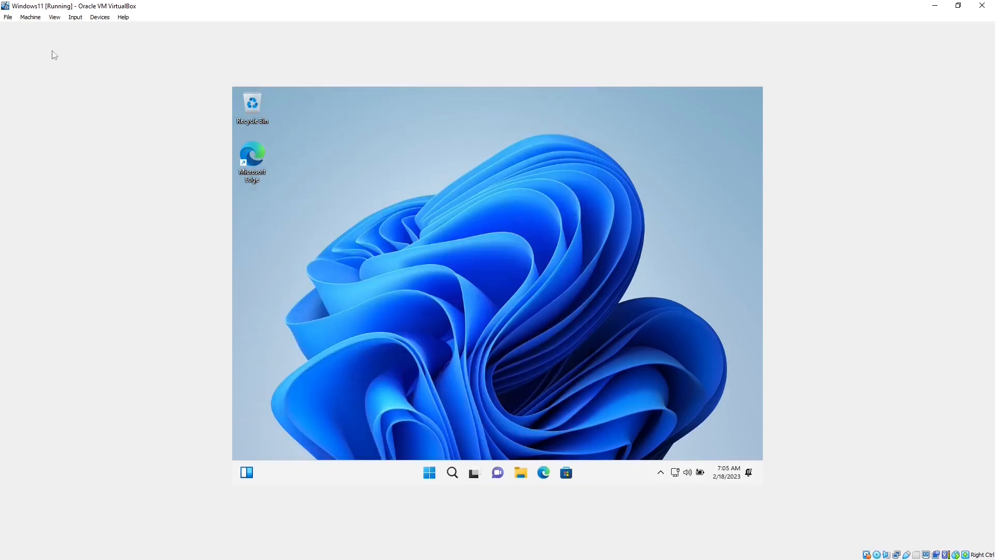
- Switch the Windows11 VM to full-screen mode, then return to windowed mode from the mini toolbar
left_click(55, 17)
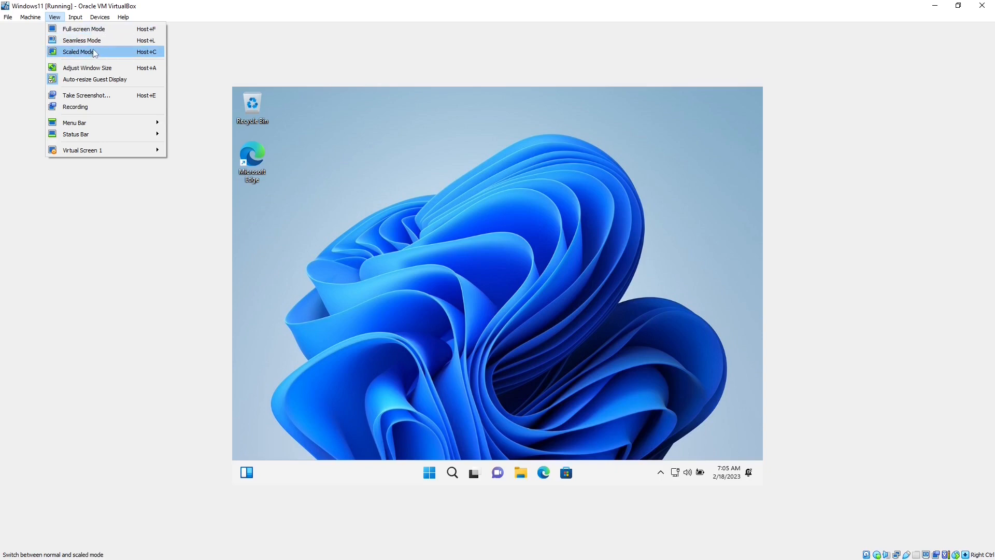
left_click(98, 31)
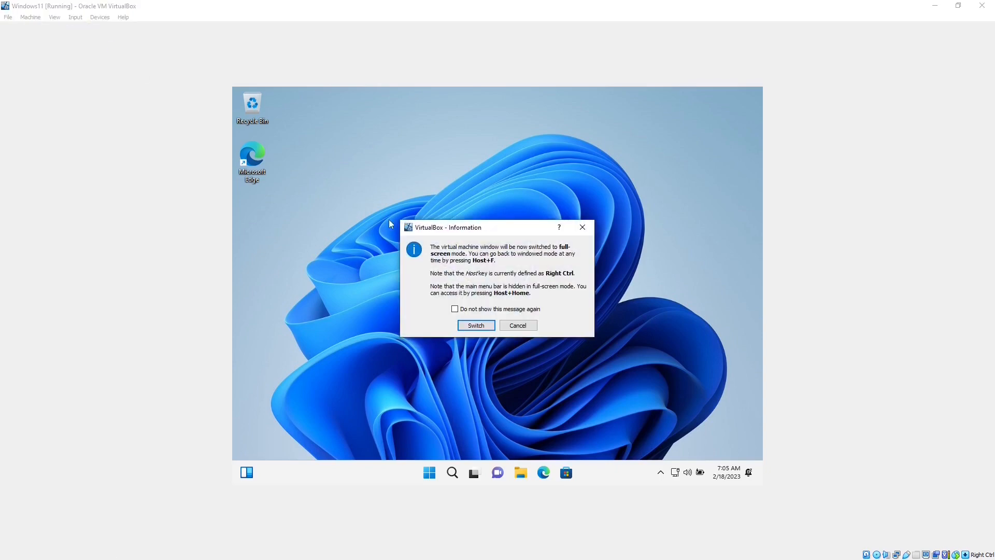
left_click(476, 325)
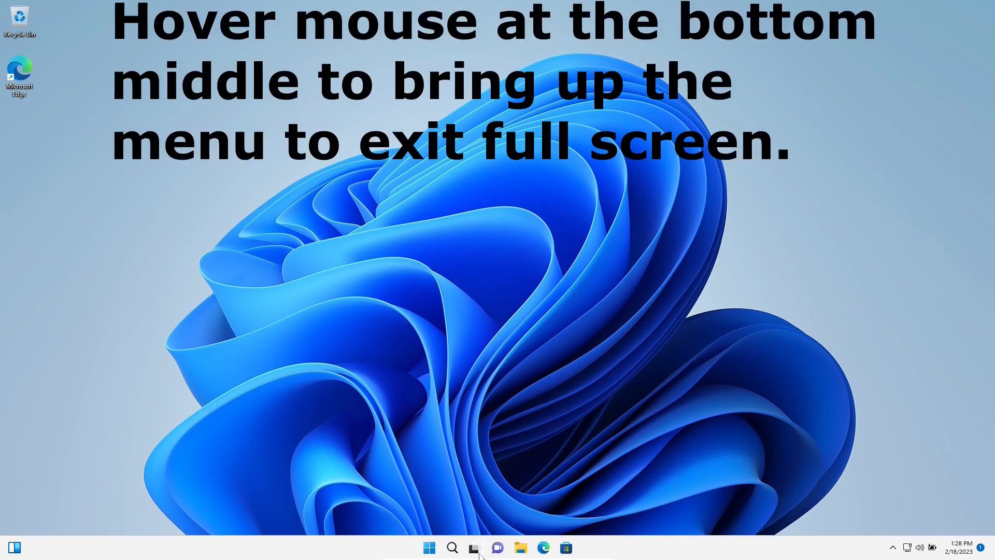
mouse_move(479, 556)
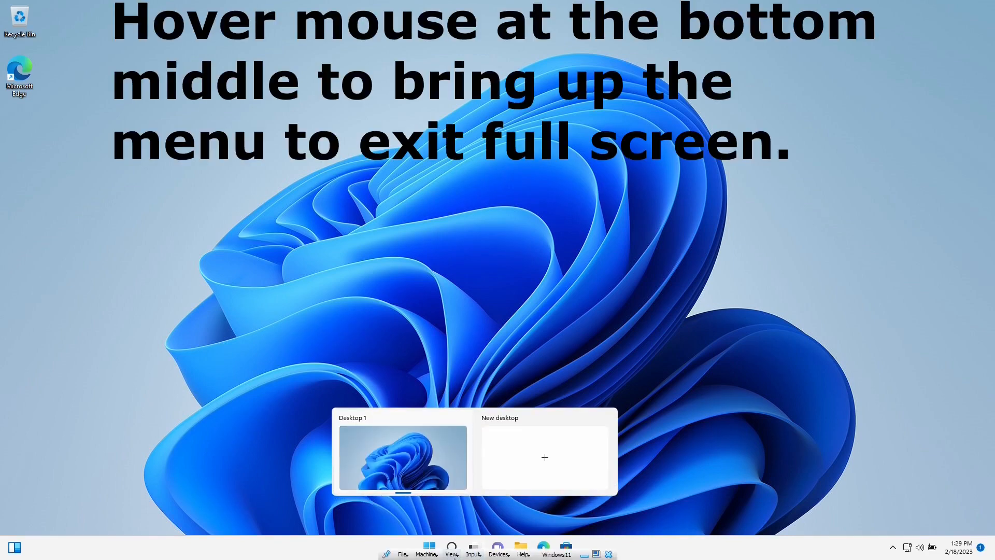
left_click(452, 555)
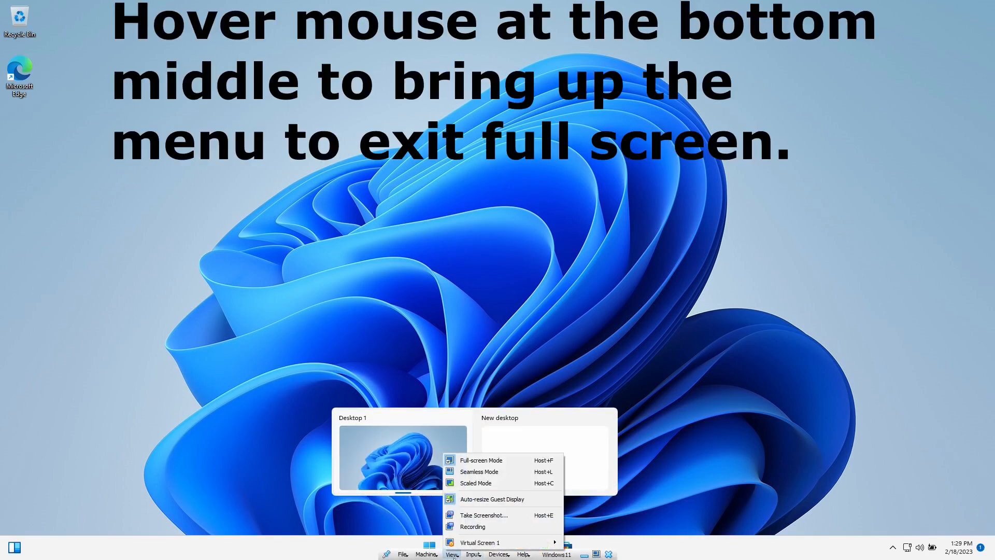
left_click(489, 461)
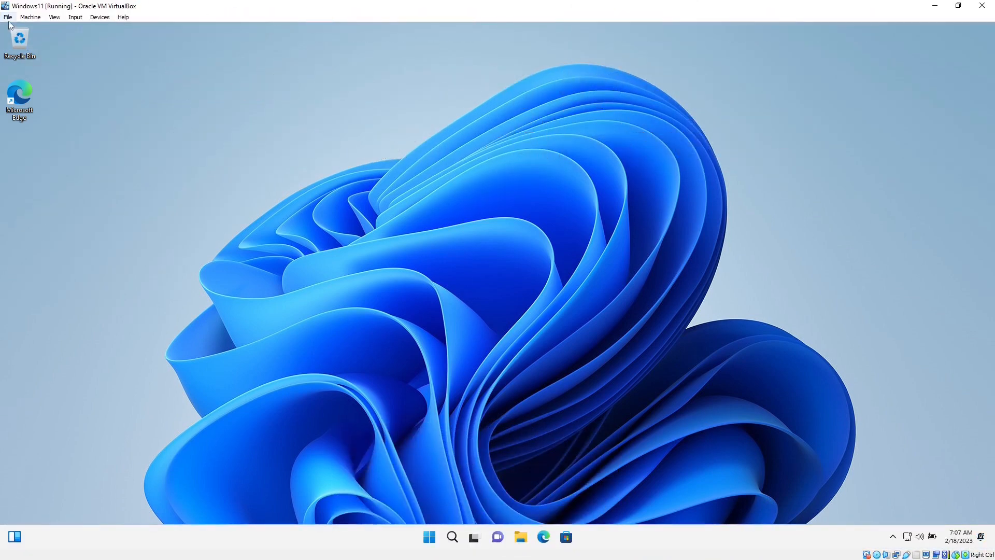
- Close the Windows11 VM from the File menu, choosing 'Power off the machine'
left_click(8, 21)
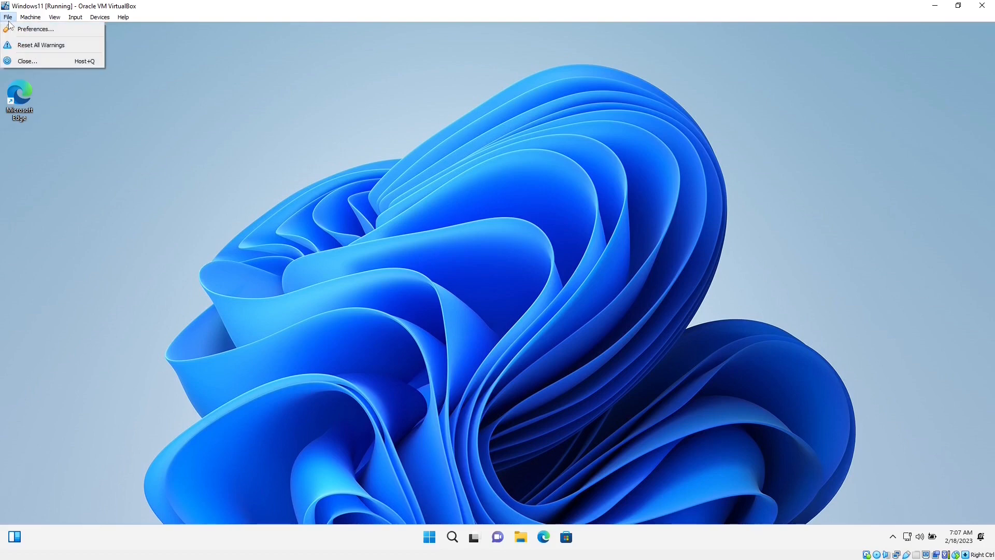
left_click(45, 61)
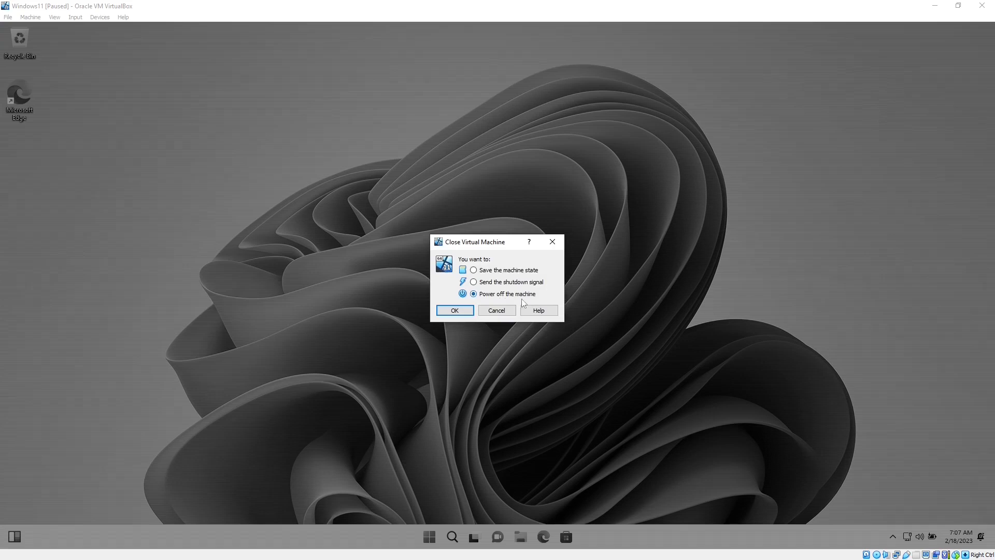
left_click(454, 311)
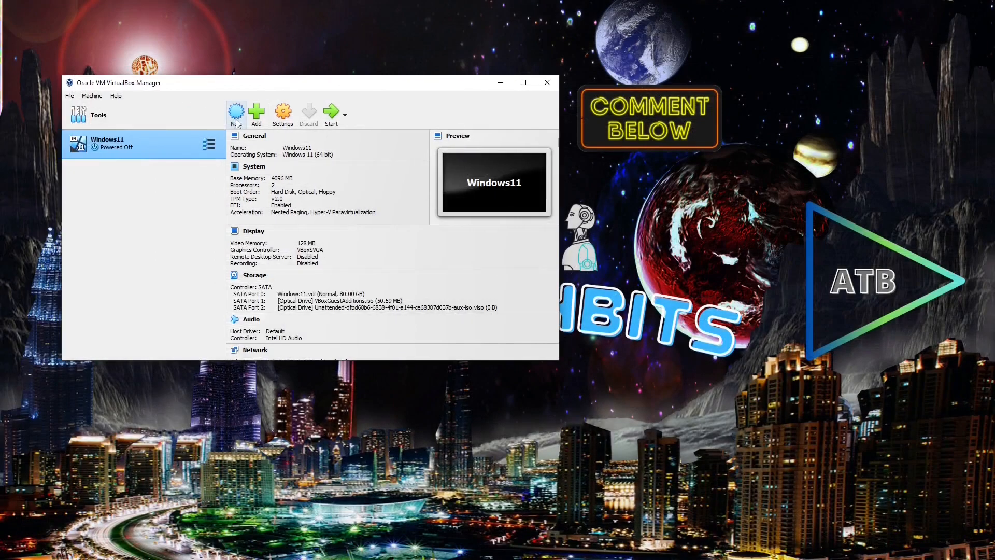
- Create a new VM named Windows10 using the Windows.iso file from the Desktop
left_click(237, 115)
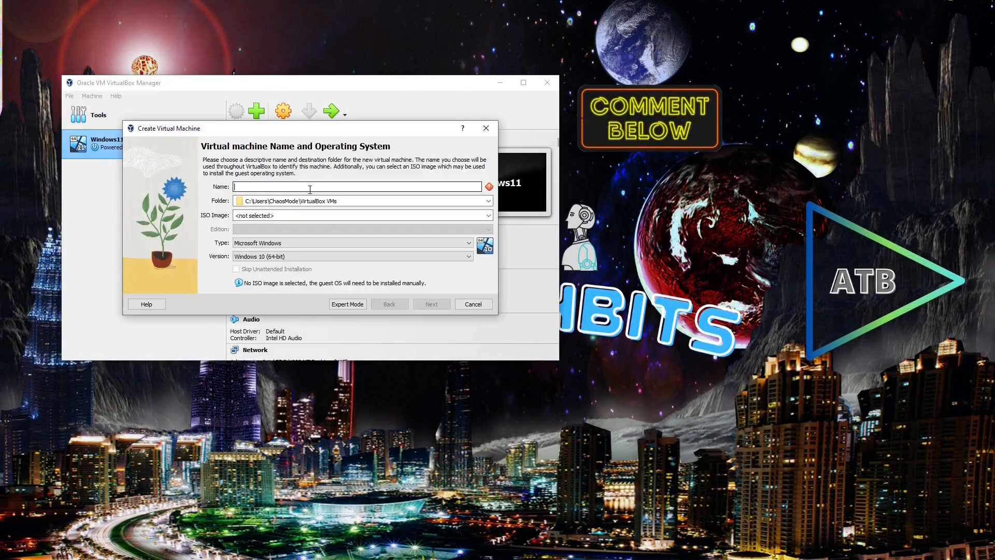
type("Windows10")
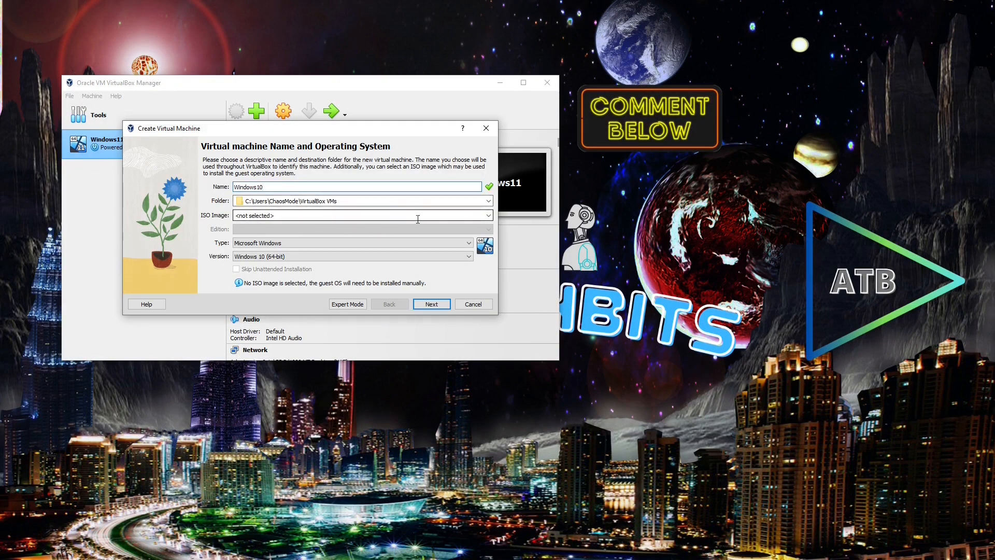
left_click(420, 217)
left_click(488, 215)
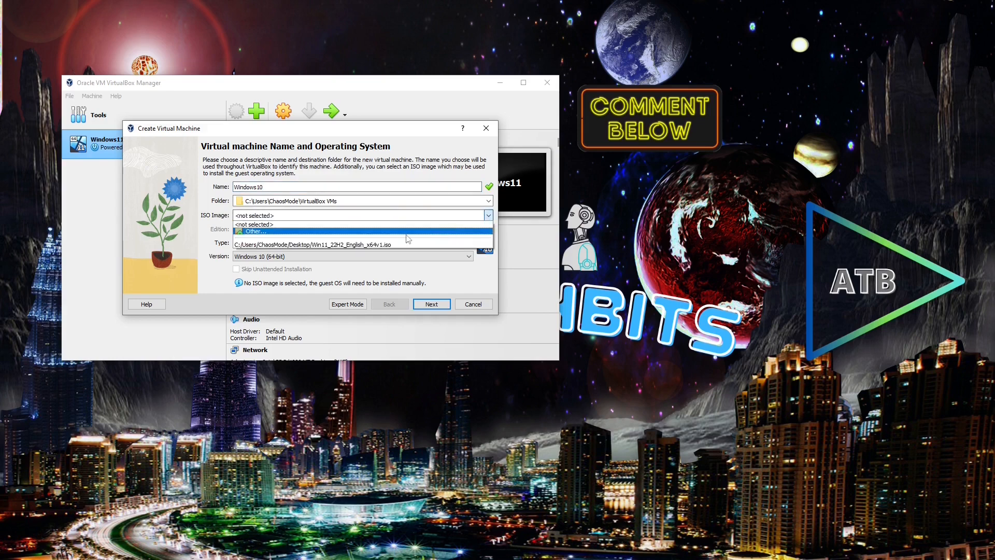
left_click(255, 231)
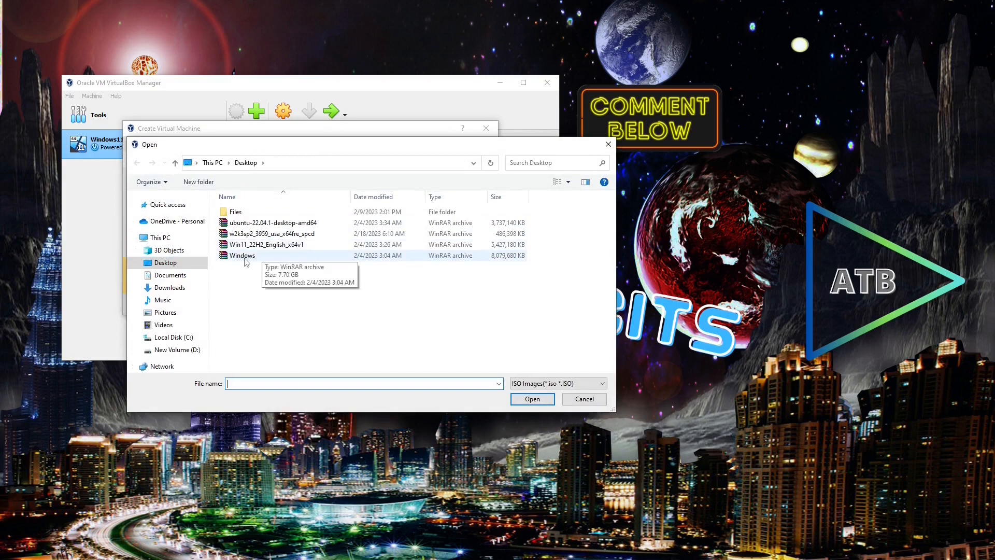
left_click(245, 258)
left_click(532, 398)
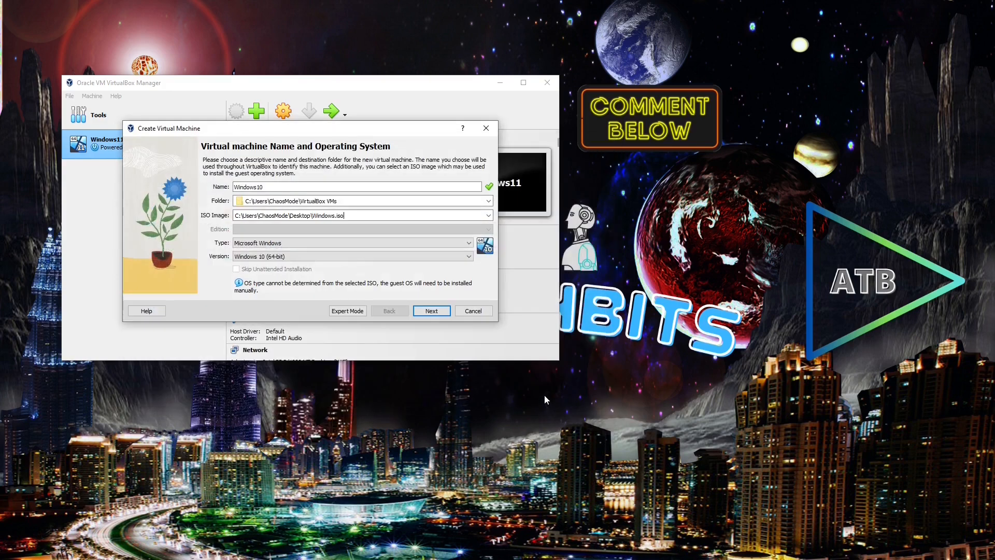
- Give it 2 processors, 4096 MB memory and a 50 GB disk, finish, and start it
left_click(432, 311)
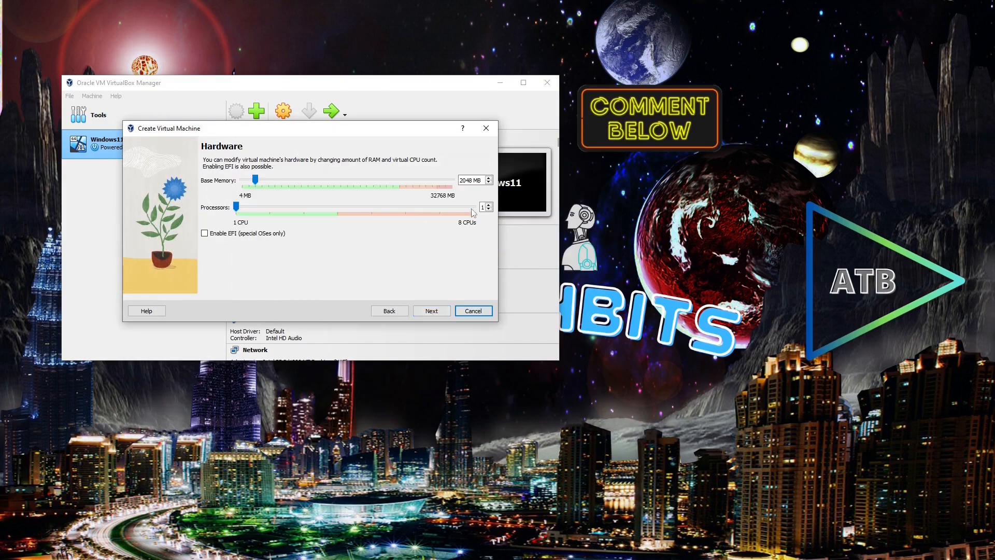
left_click(488, 206)
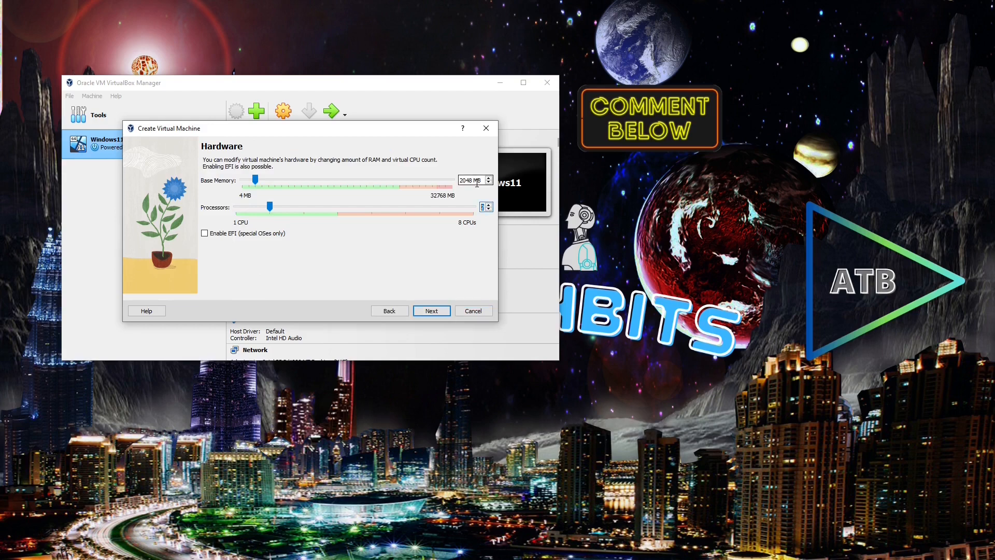
left_click(418, 181)
left_click(432, 311)
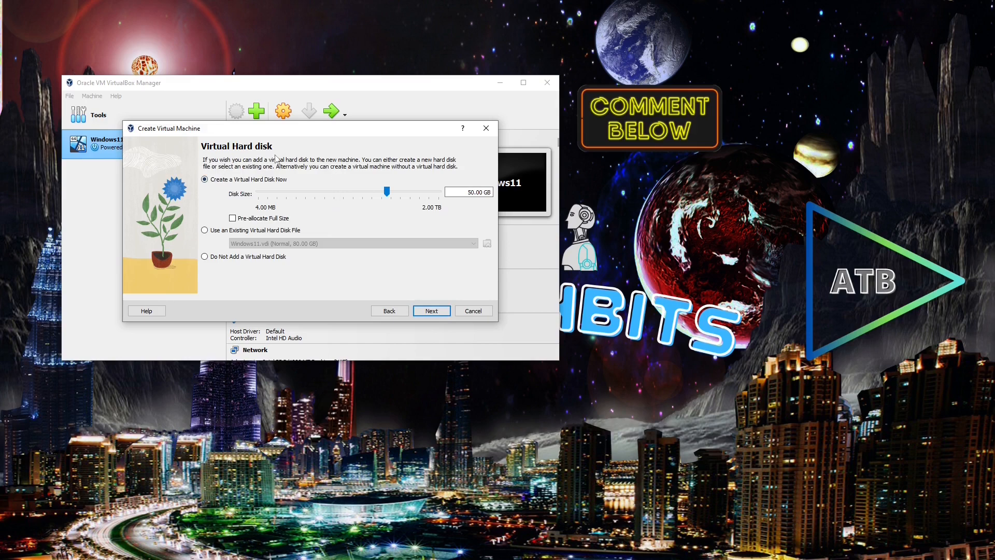
left_click(440, 313)
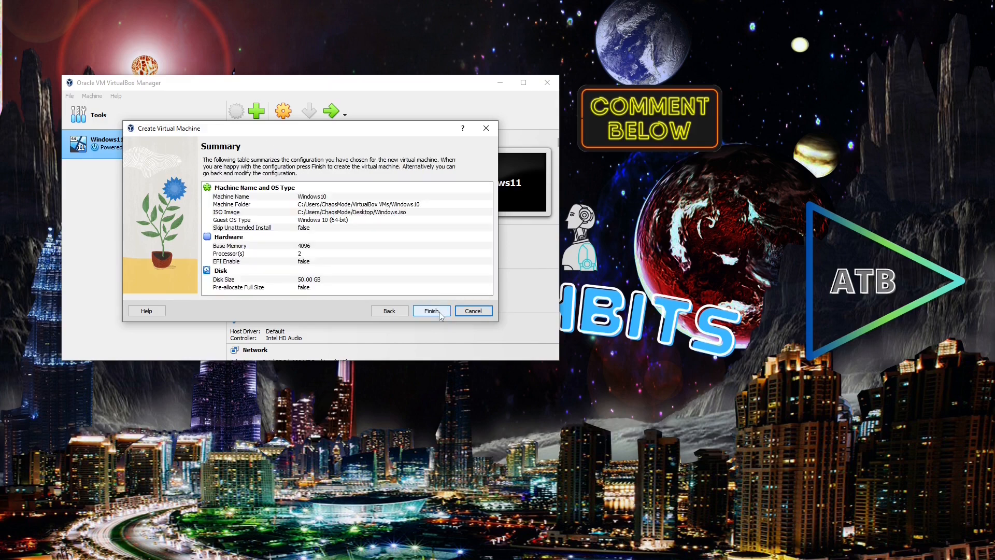
left_click(440, 313)
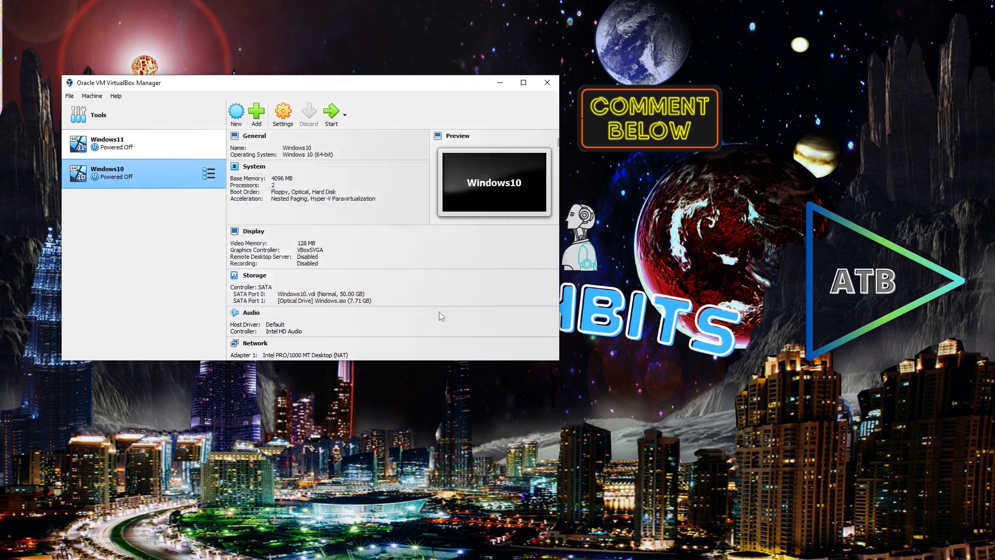
left_click(331, 113)
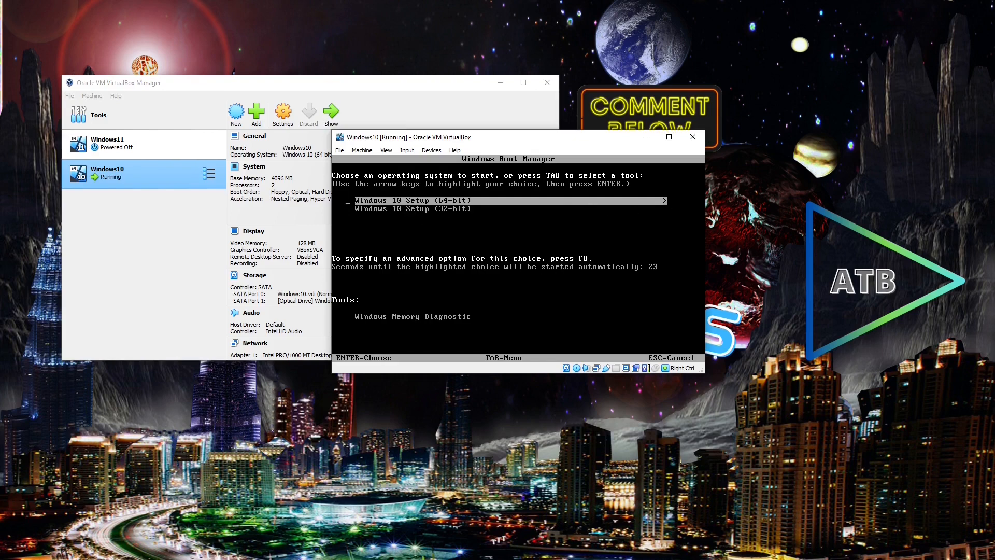
- Run Windows 10 Setup: no product key, Windows 10 Home, accept terms, custom install onto Drive 0
key("Return")
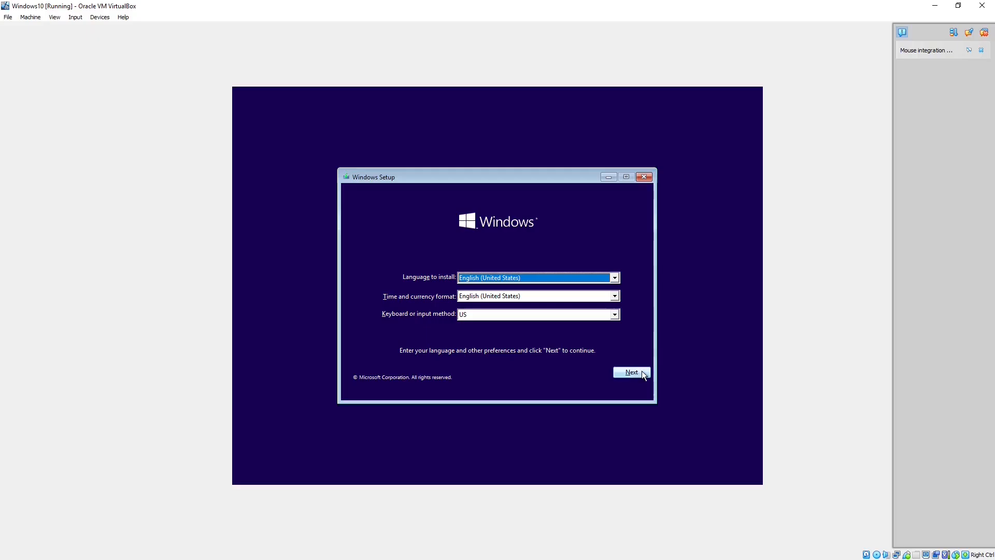
left_click(643, 371)
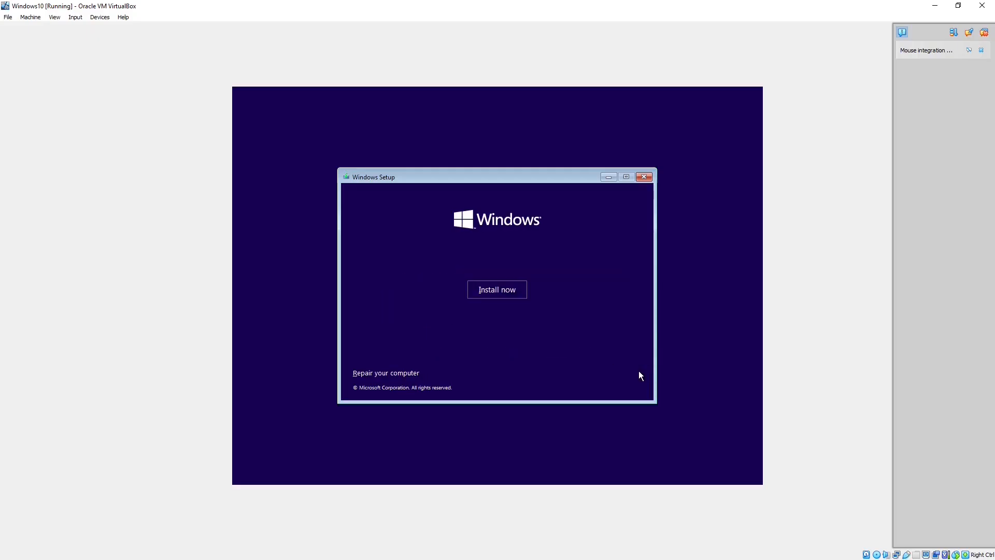
left_click(497, 289)
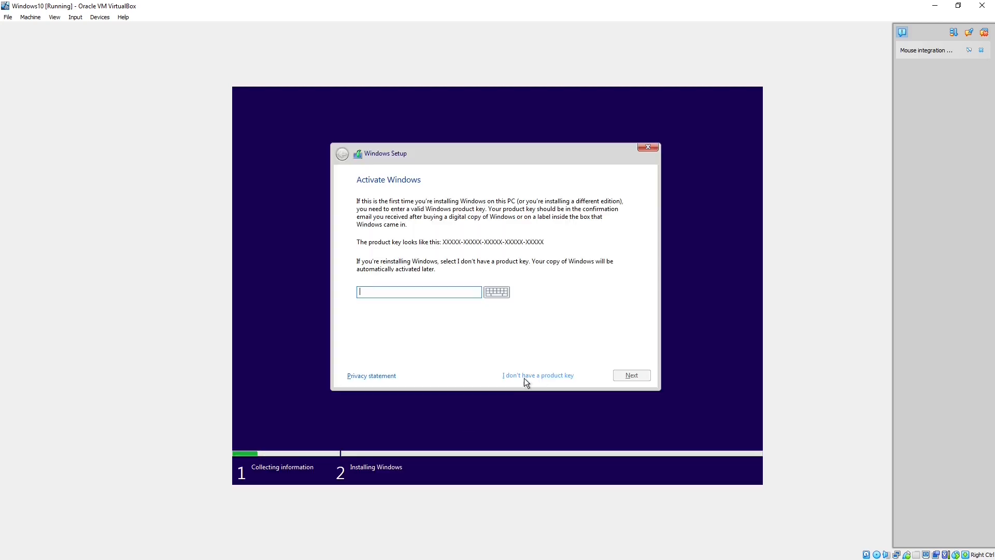
left_click(539, 376)
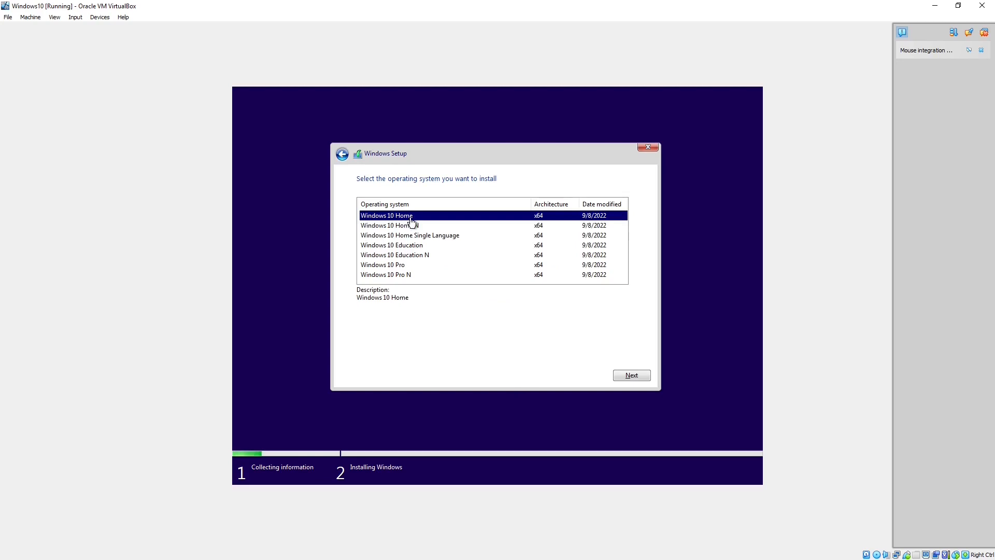
left_click(632, 376)
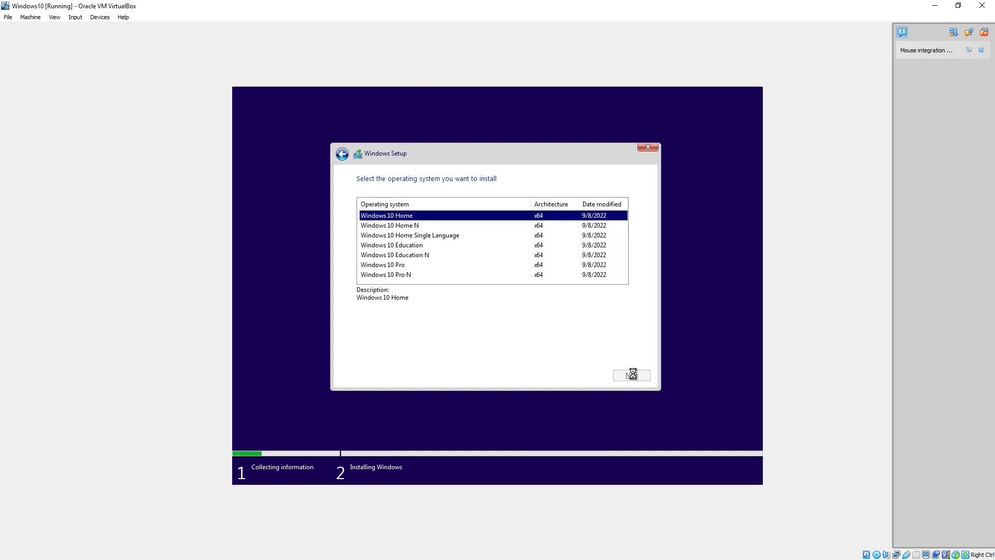
left_click(362, 353)
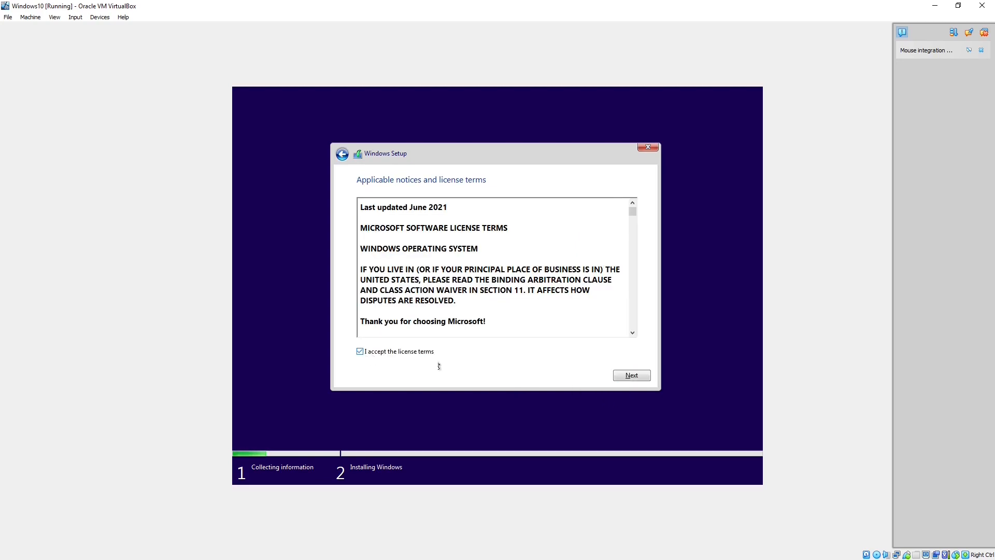
left_click(643, 379)
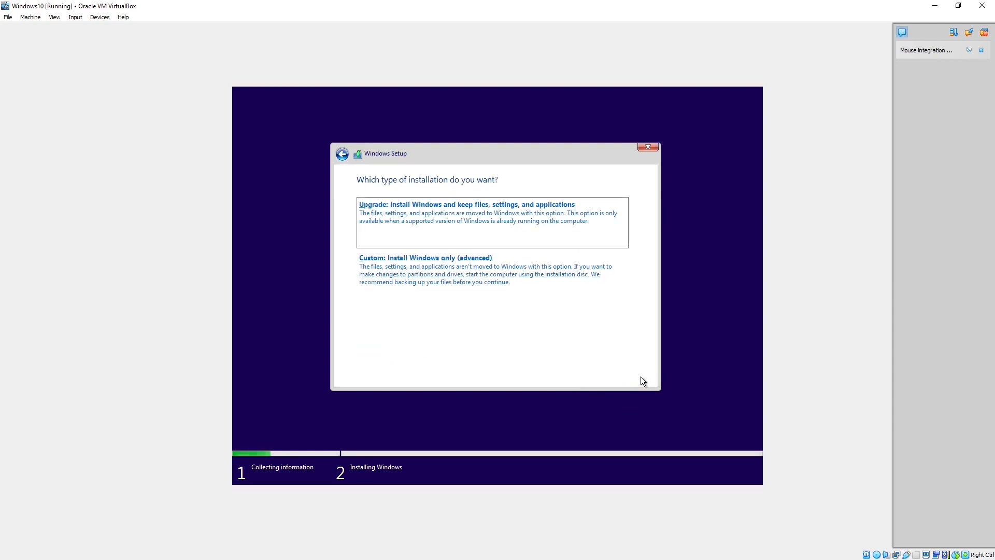
left_click(447, 276)
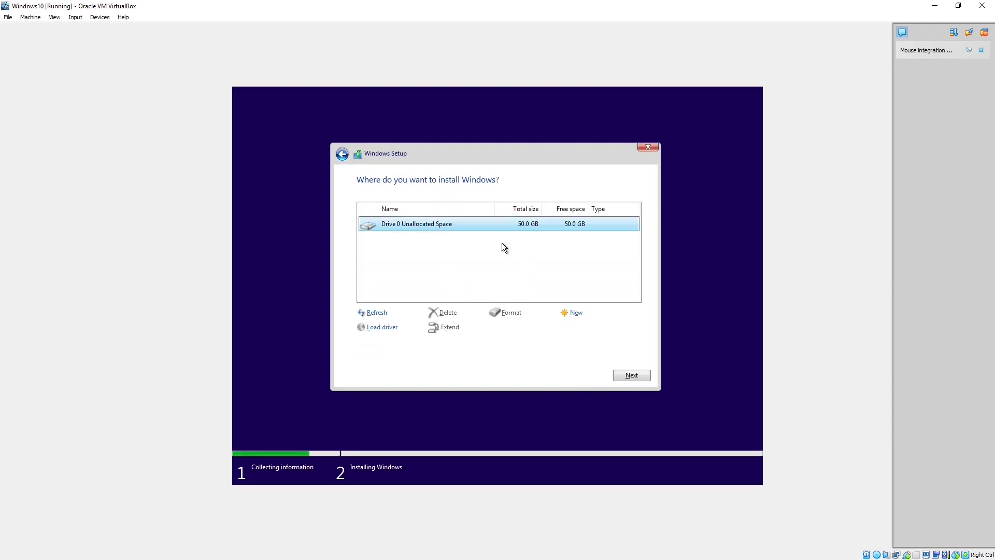
left_click(635, 377)
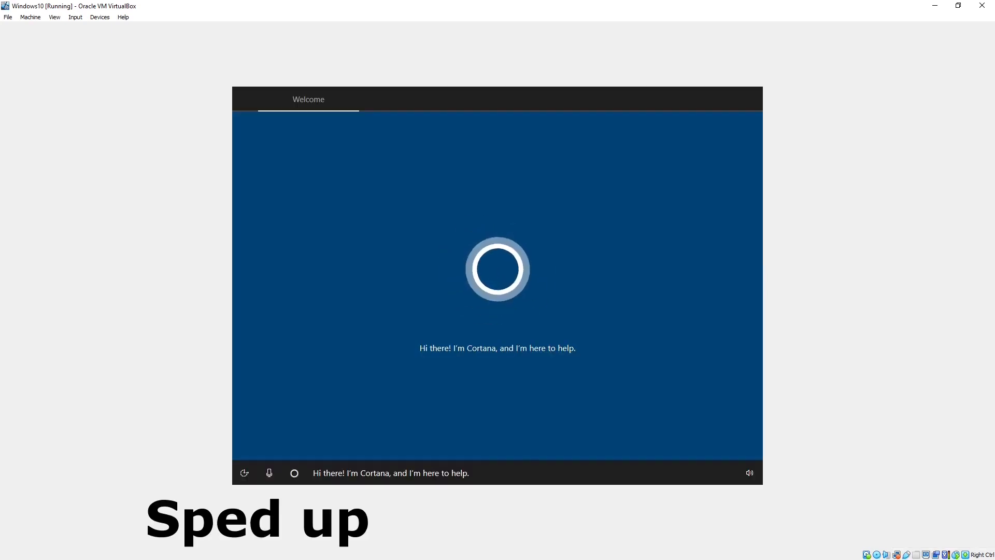
- Confirm the region and US keyboard layout, skip a second layout, and begin creating a sign-in PIN
left_click(749, 473)
left_click(453, 434)
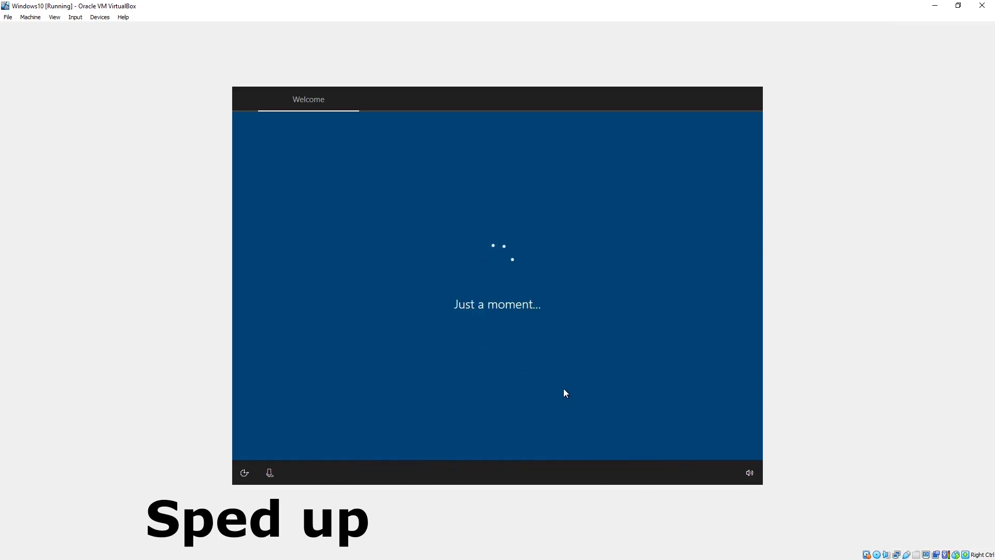
left_click(706, 438)
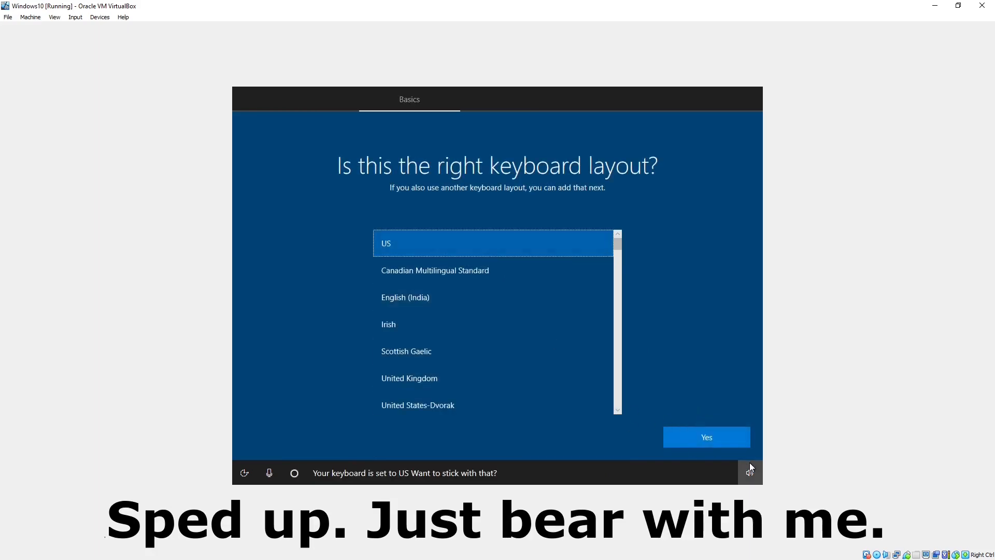
left_click(706, 437)
left_click(694, 447)
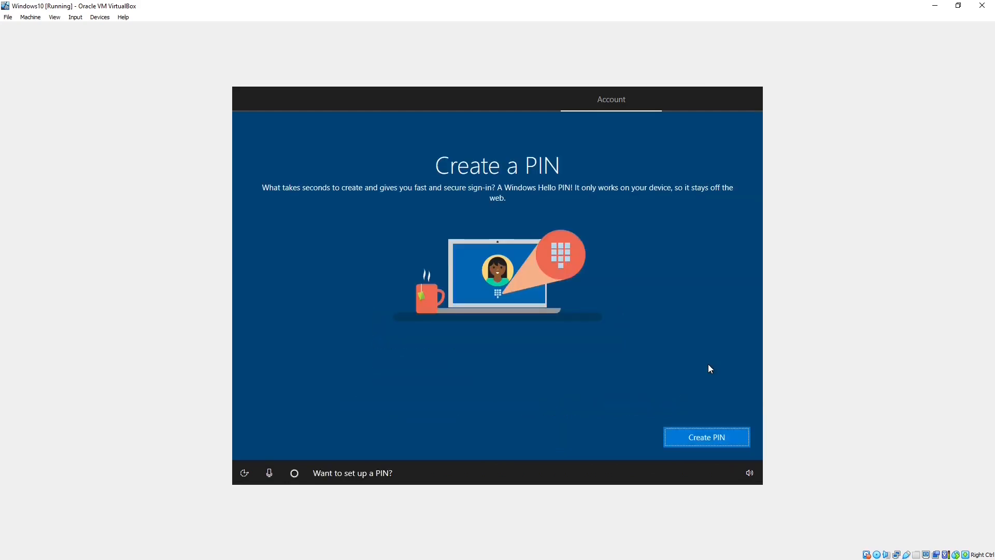
left_click(714, 436)
left_click(465, 366)
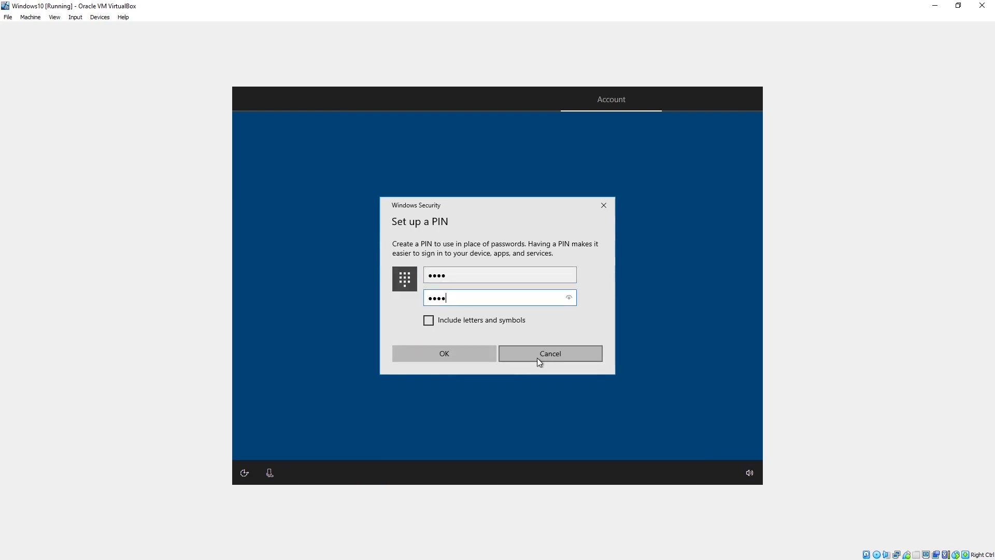
- Confirm the PIN, switch diagnostics, tailored experiences, find my device, inking and advertising ID off, and accept
left_click(475, 363)
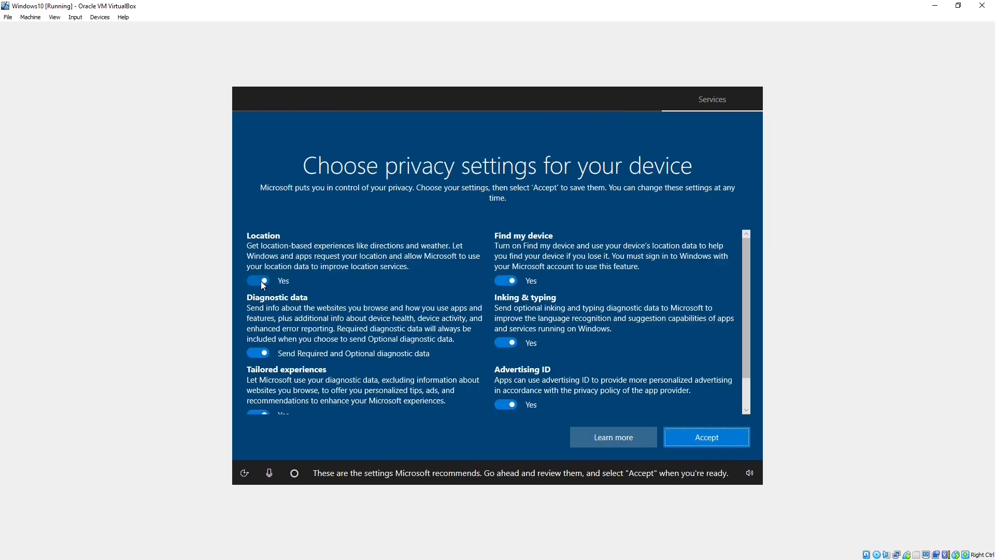
left_click(262, 349)
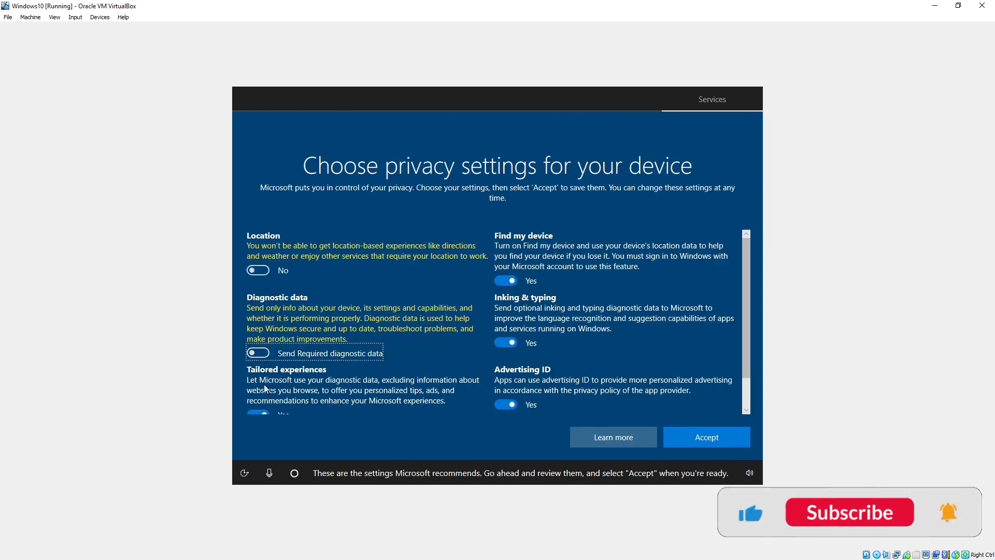
left_click(261, 414)
left_click(518, 281)
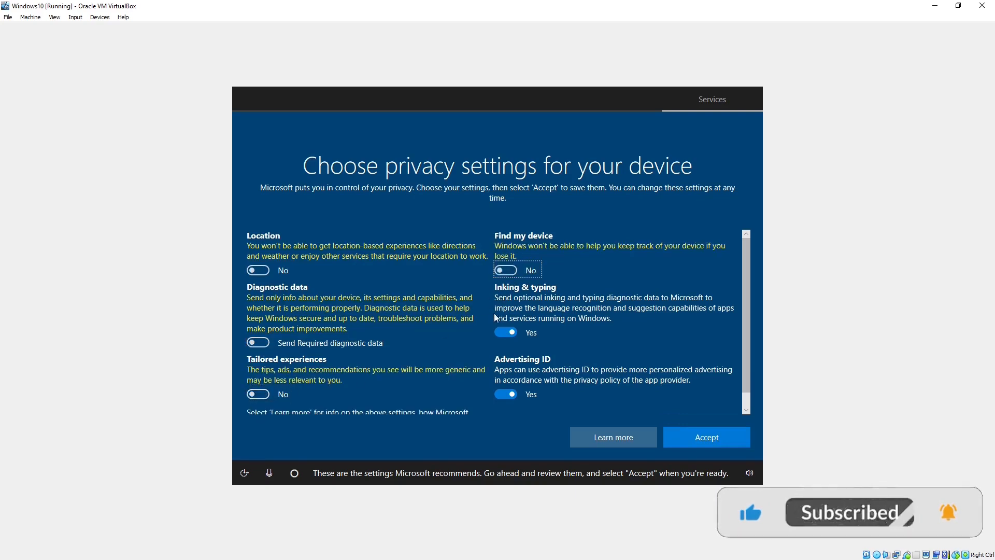
left_click(506, 331)
left_click(506, 395)
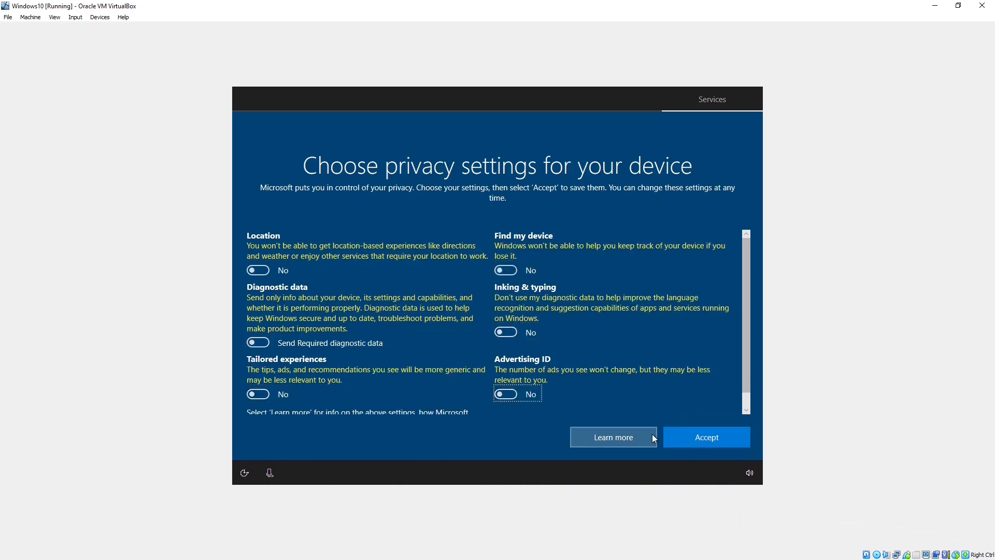
scroll(603, 384, "down", 1)
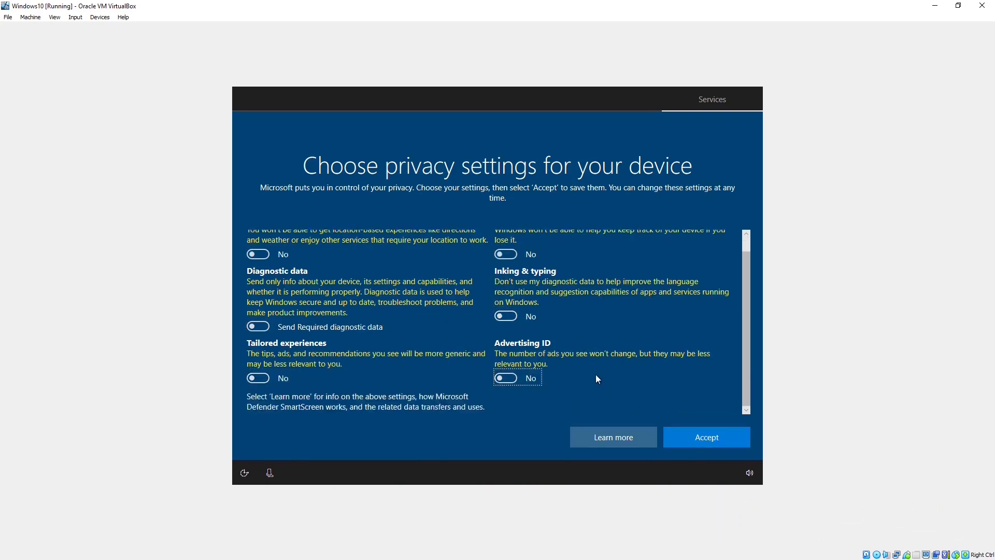
left_click(708, 441)
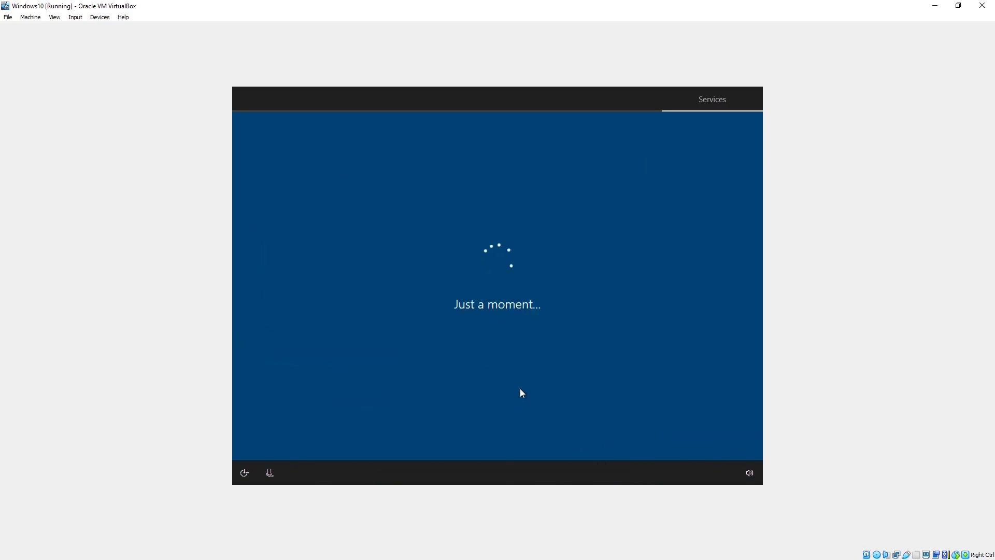
- Decline the Microsoft 365 trial, Game Pass and Cortana offers
left_click(593, 442)
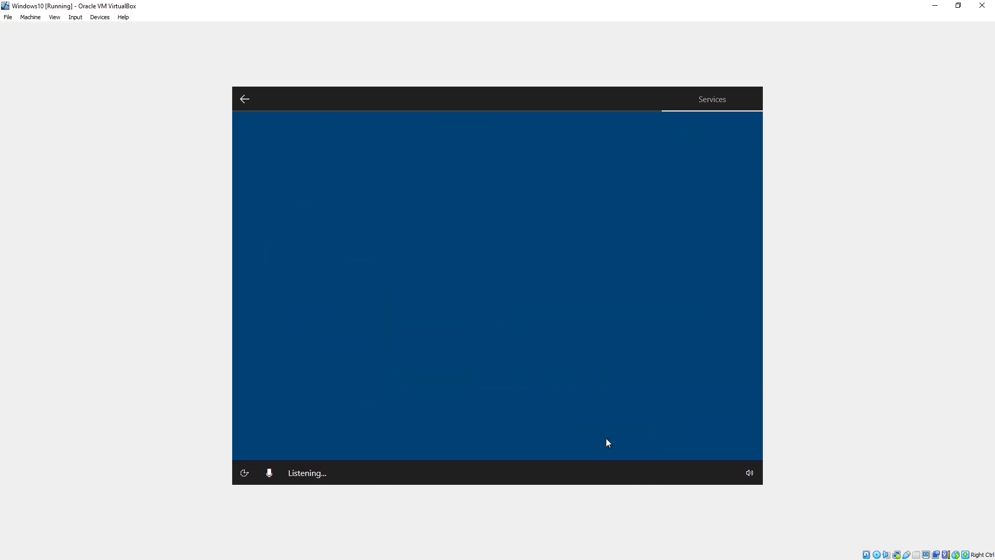
left_click(606, 438)
left_click(606, 438)
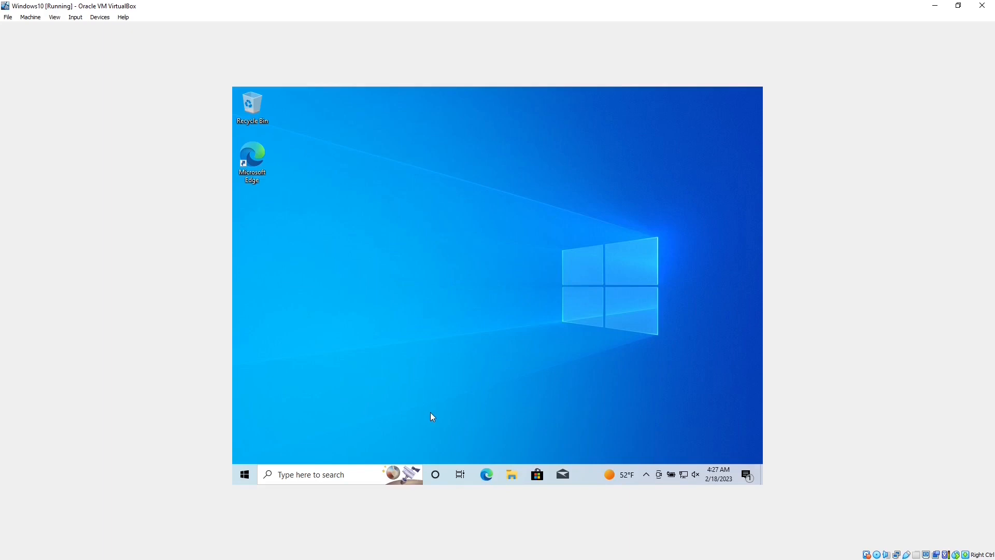
left_click(55, 17)
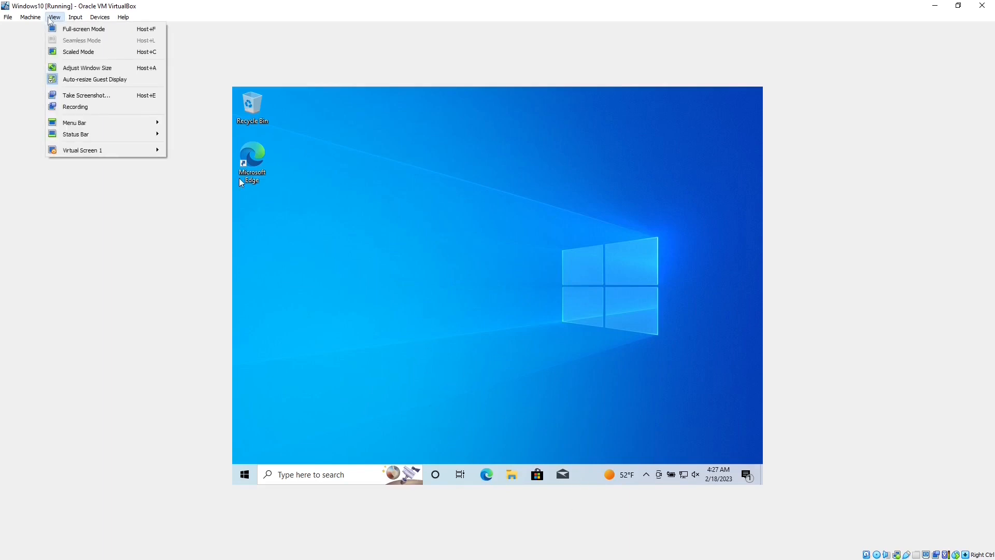
left_click(76, 32)
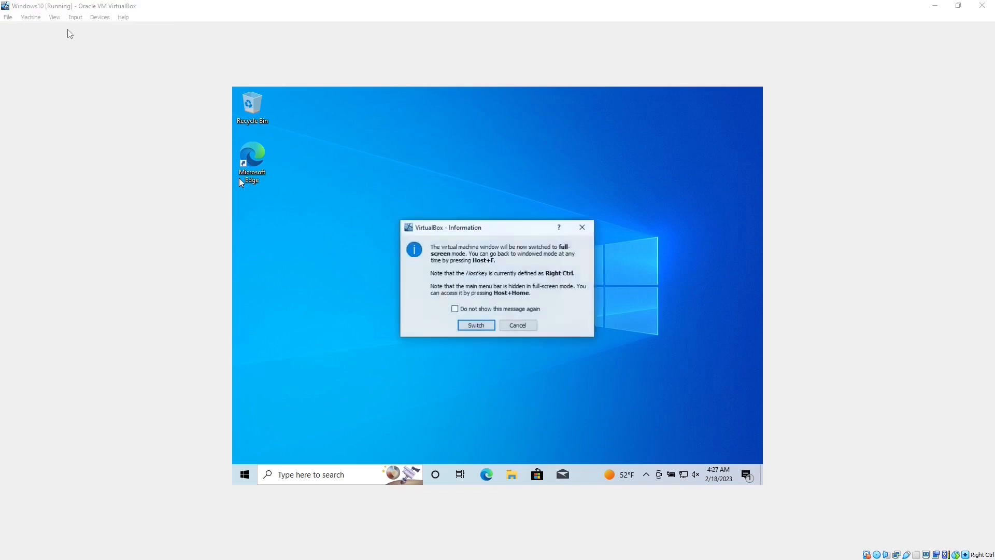
left_click(476, 325)
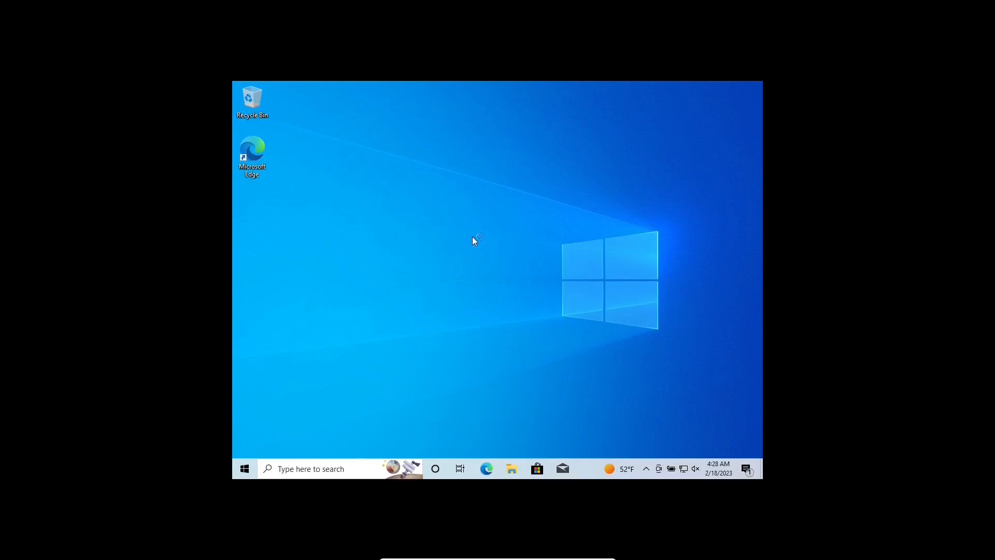
mouse_move(454, 556)
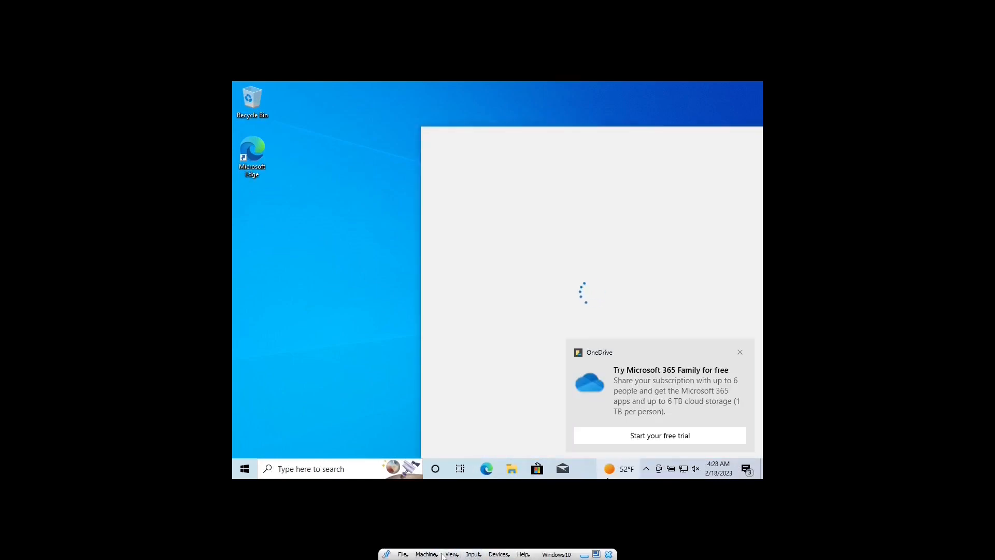
left_click(451, 553)
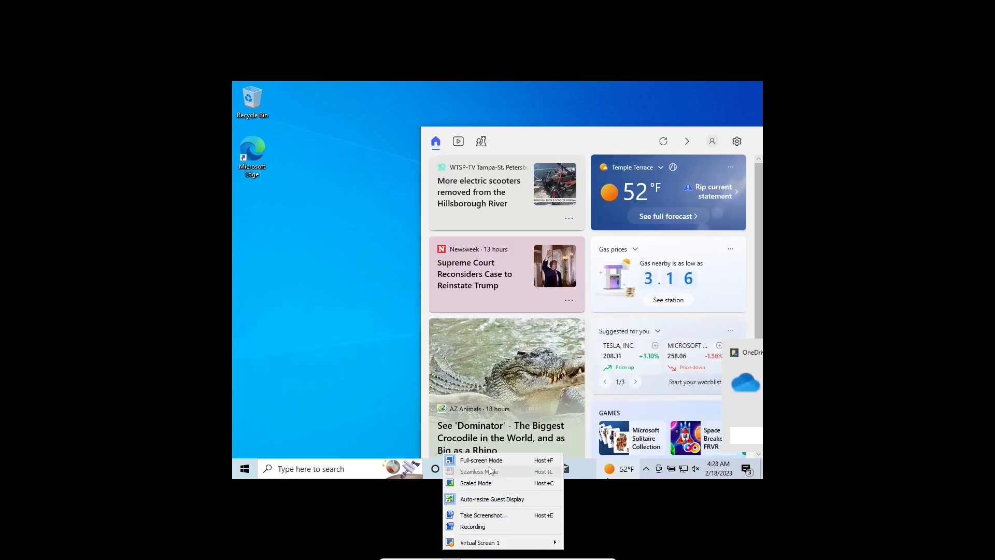
left_click(490, 460)
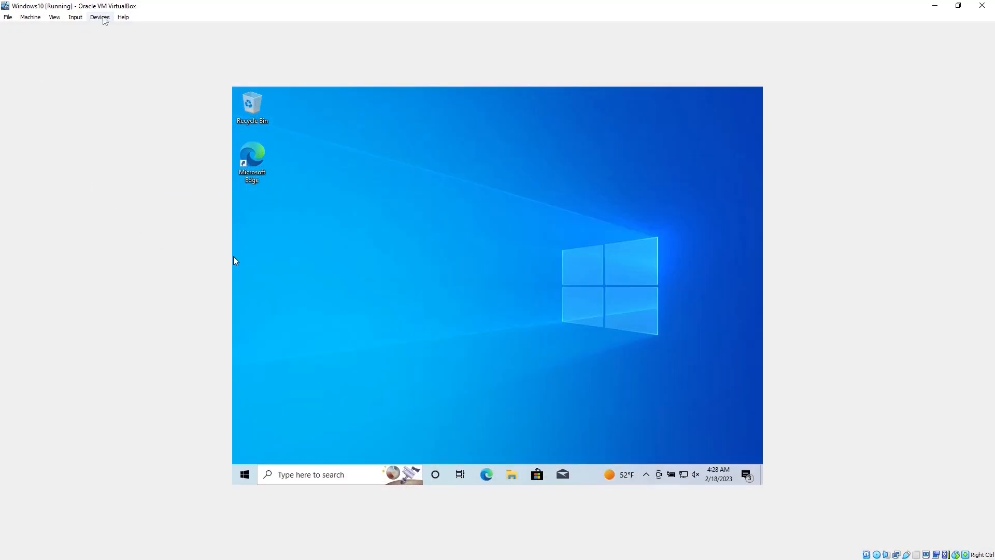
- Insert the Guest Additions CD image and open its D: drive in File Explorer
left_click(104, 19)
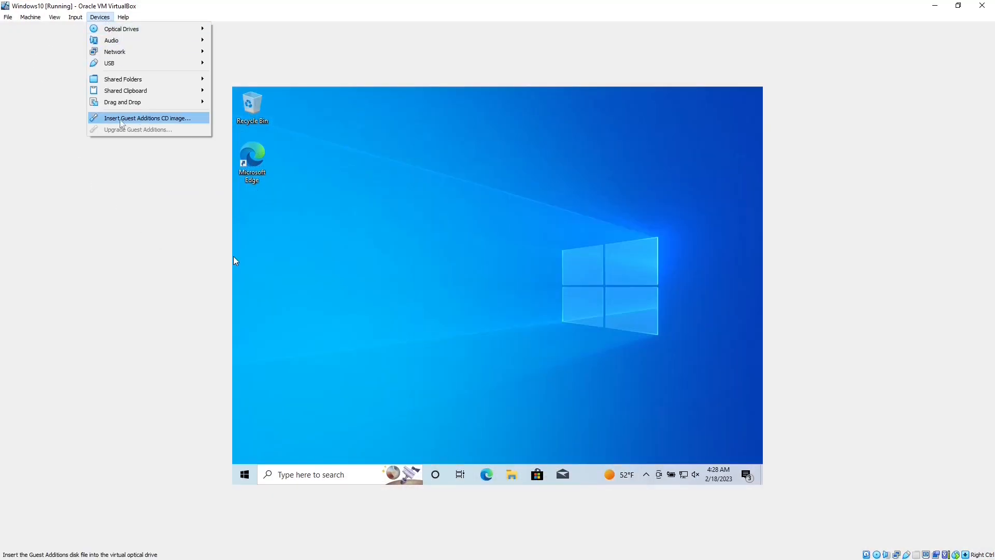
left_click(148, 122)
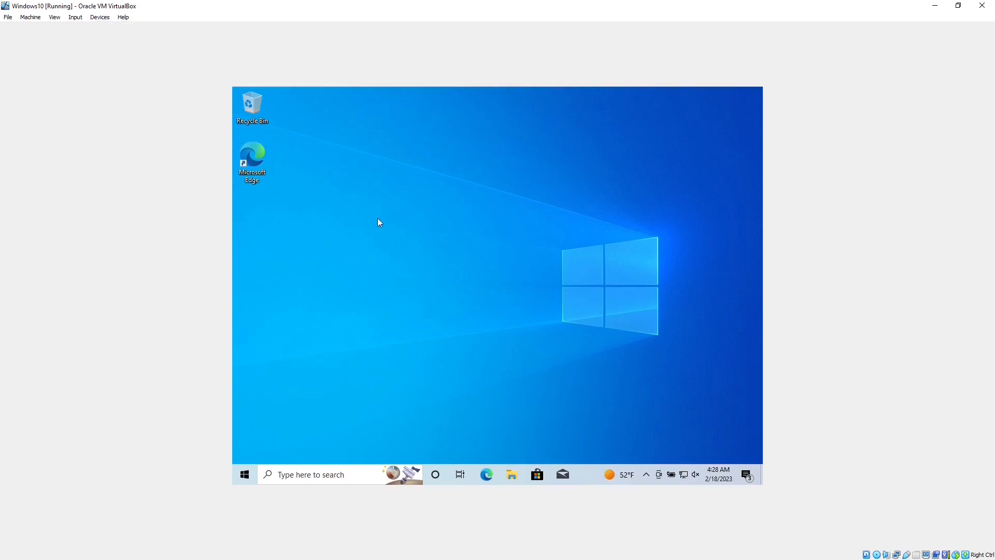
left_click(515, 473)
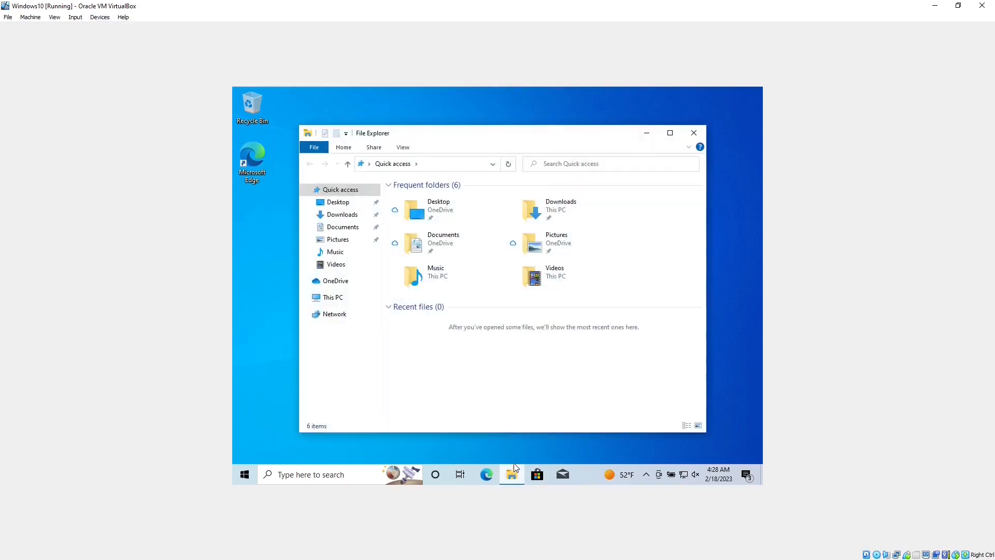
left_click(325, 299)
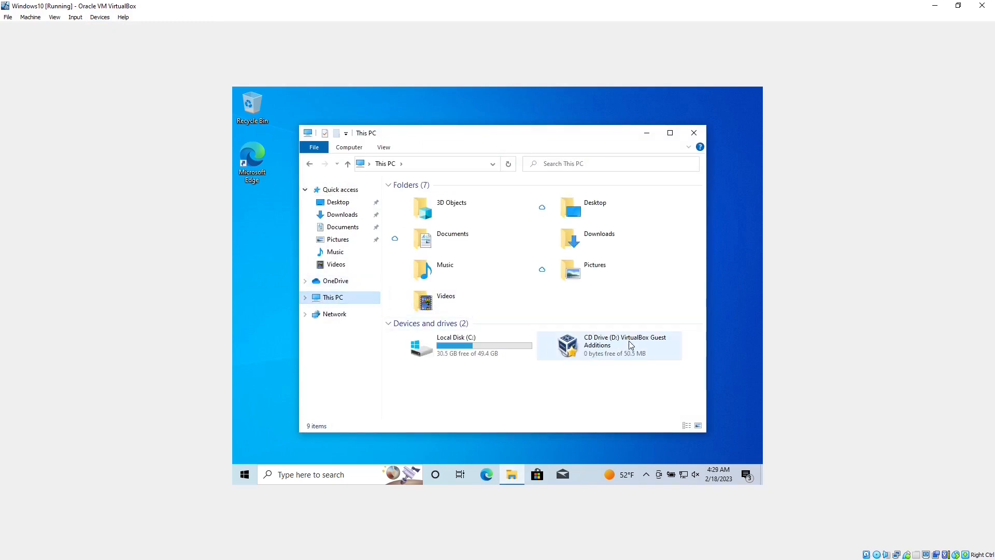
double_click(633, 343)
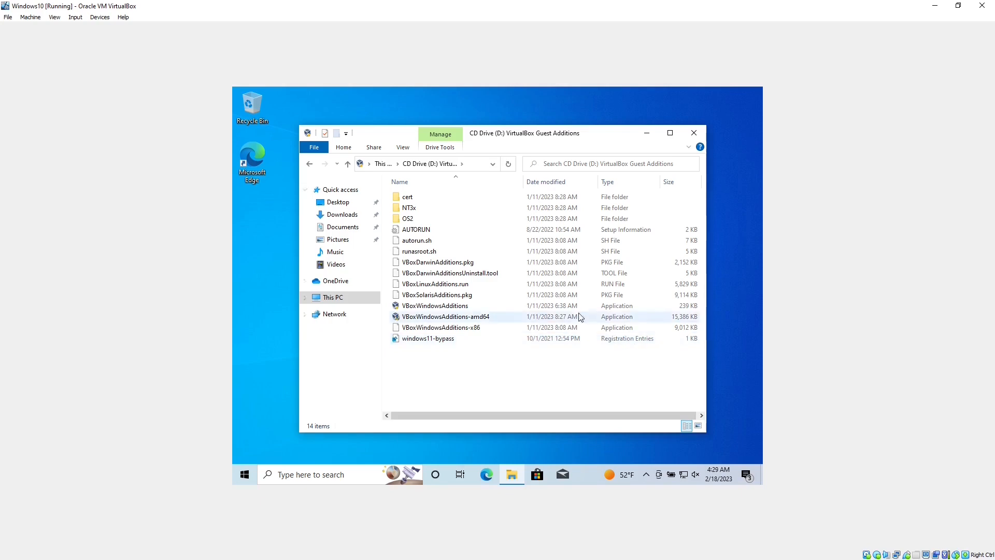
- Run VBoxWindowsAdditions-amd64 with default location and components, then finish with Reboot now
double_click(465, 318)
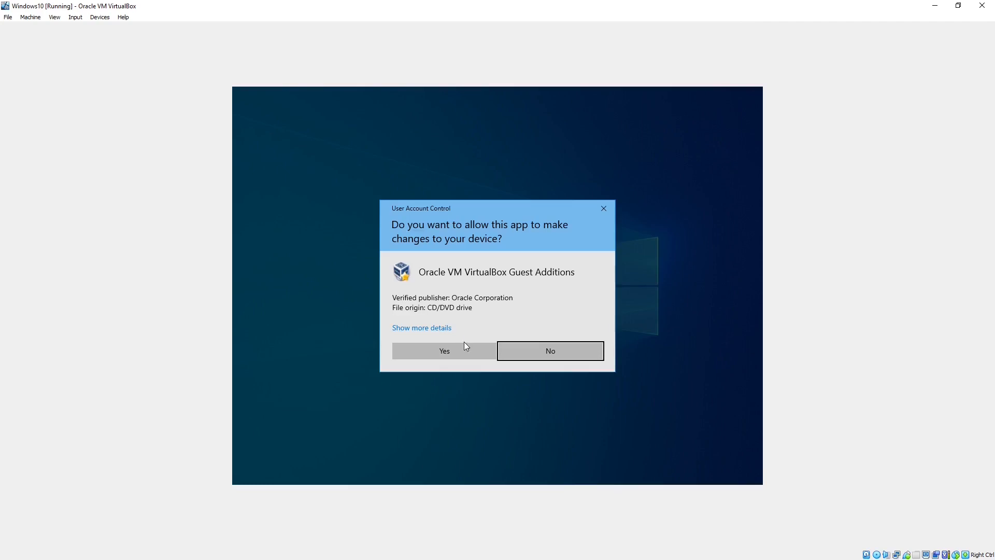
left_click(465, 346)
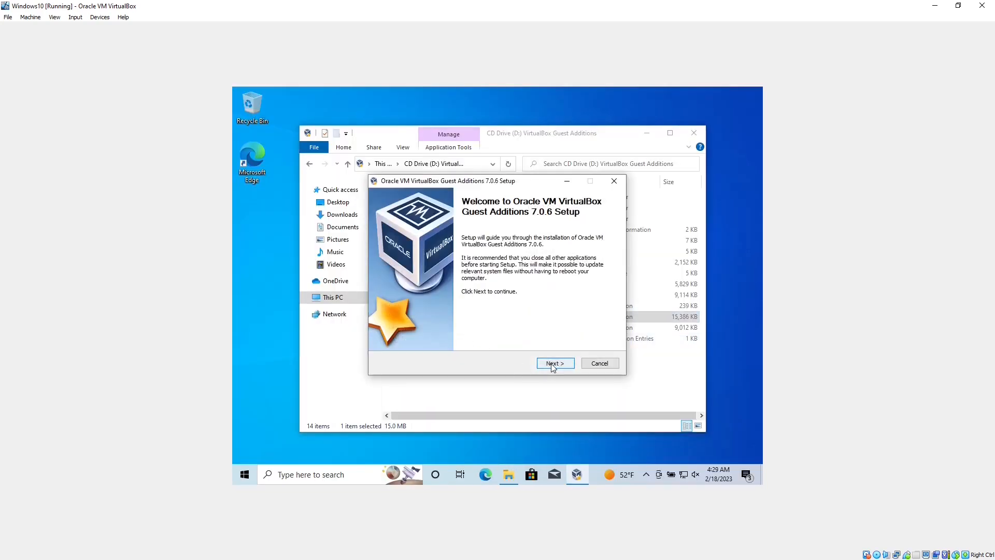
left_click(553, 364)
left_click(553, 364)
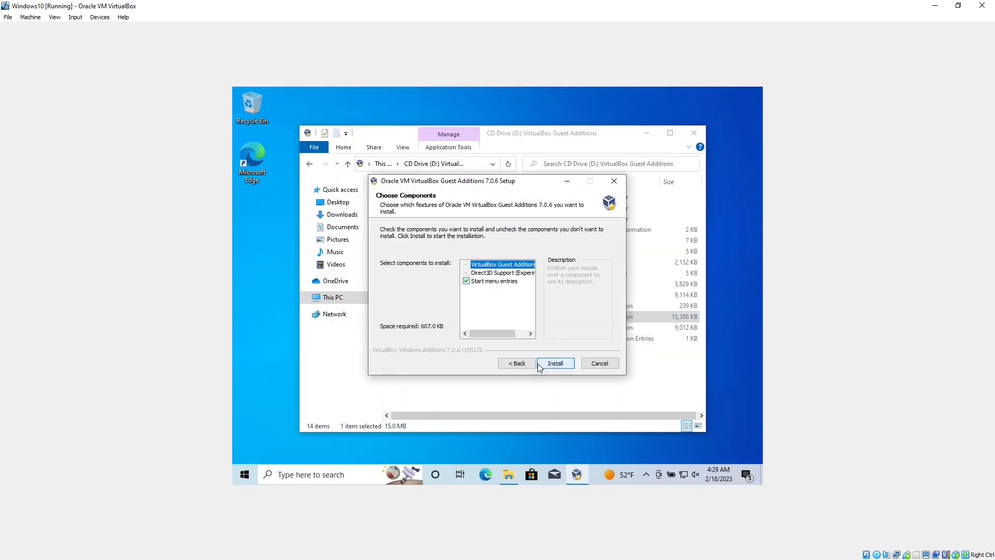
left_click(557, 365)
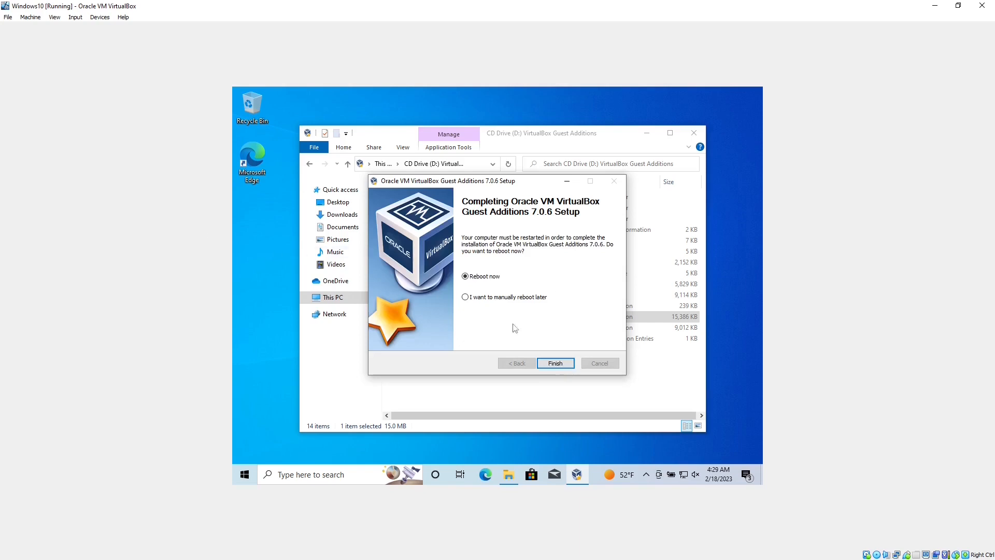
left_click(551, 362)
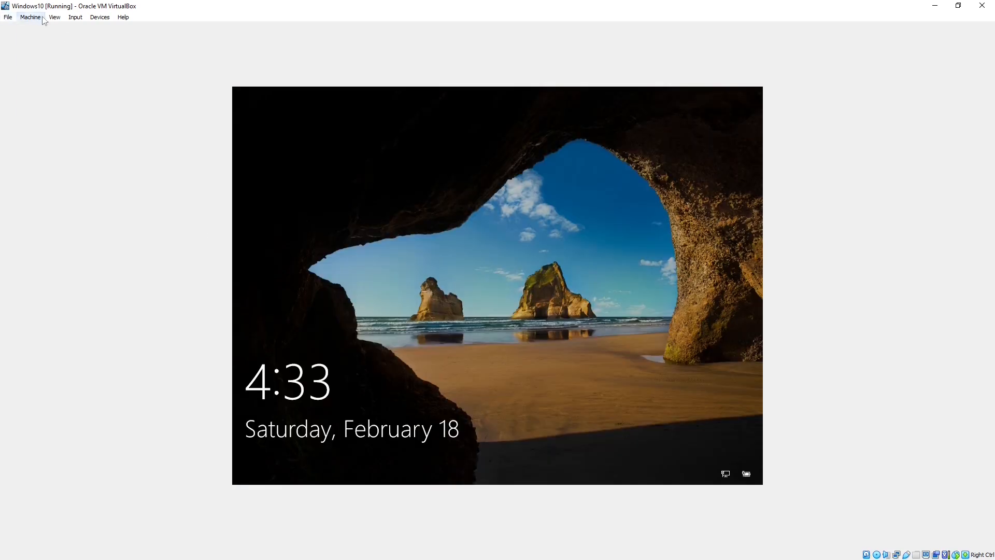
- Switch the Windows10 VM window to full-screen mode
left_click(30, 17)
mouse_move(54, 17)
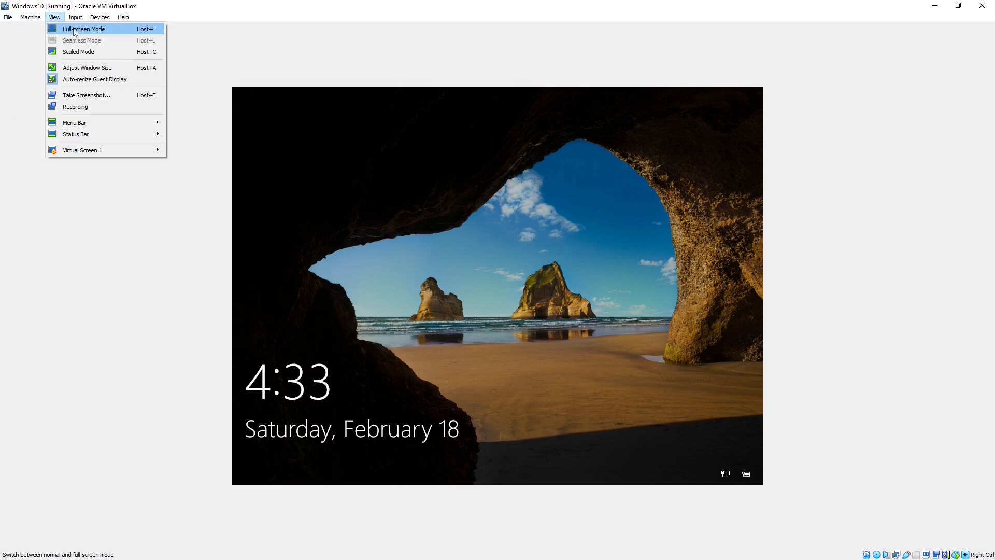
left_click(75, 29)
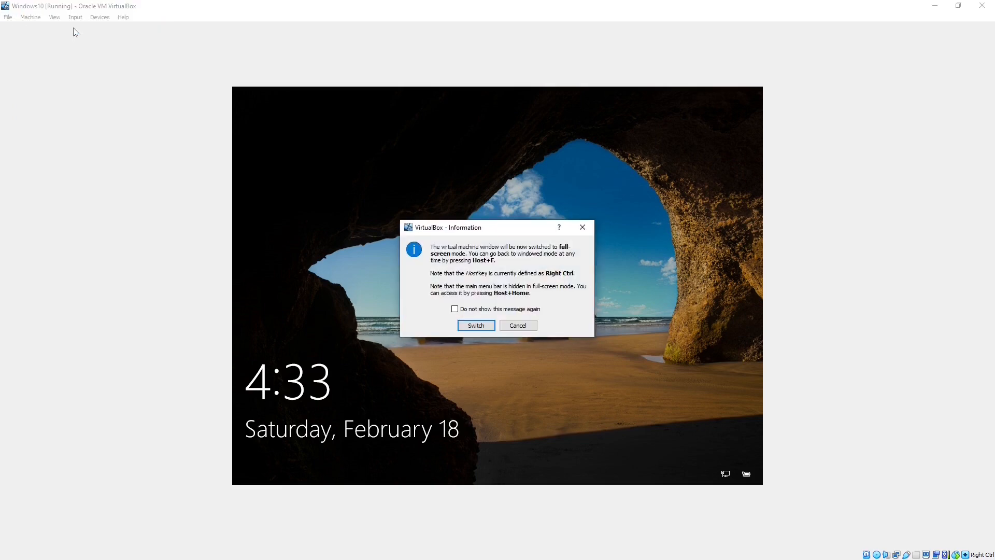
left_click(459, 328)
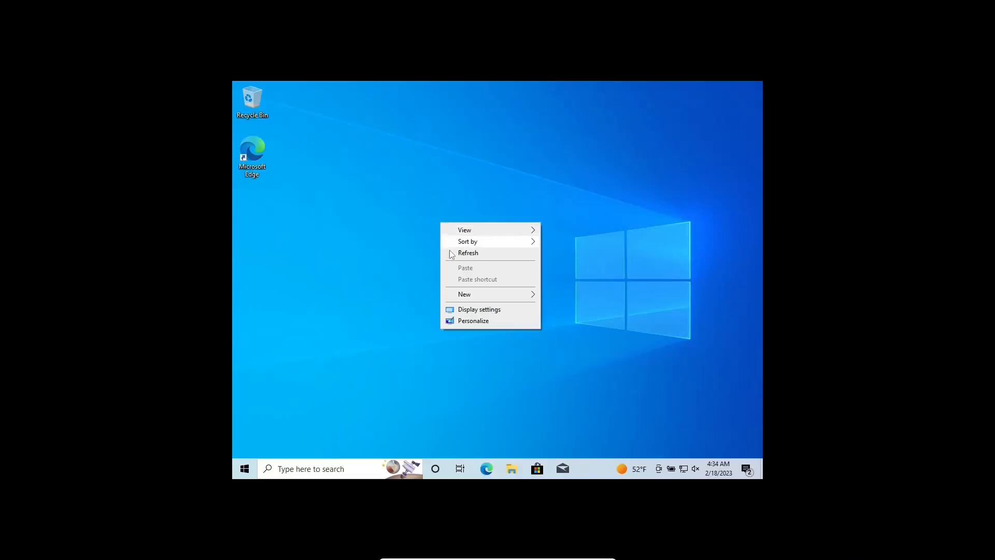
- Set the guest display to 1280 × 960 and keep it, then to 1920 × 1080, and close Settings
left_click(477, 311)
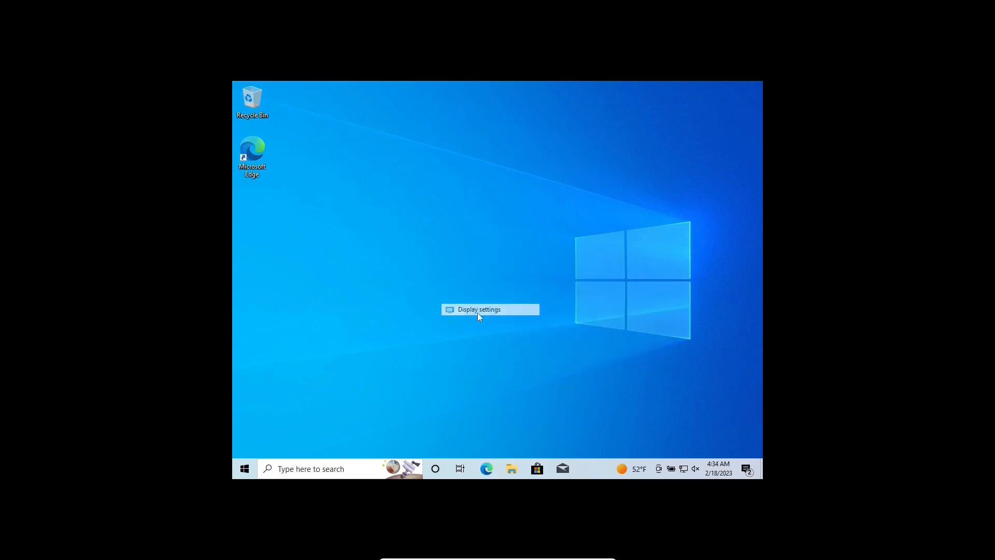
scroll(485, 358, "down", 3)
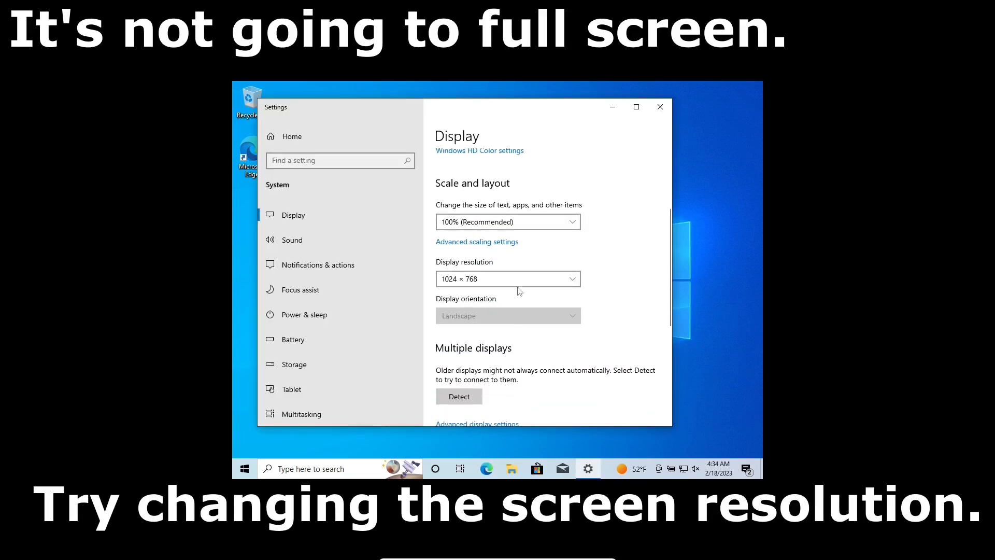
left_click(521, 278)
left_click(500, 230)
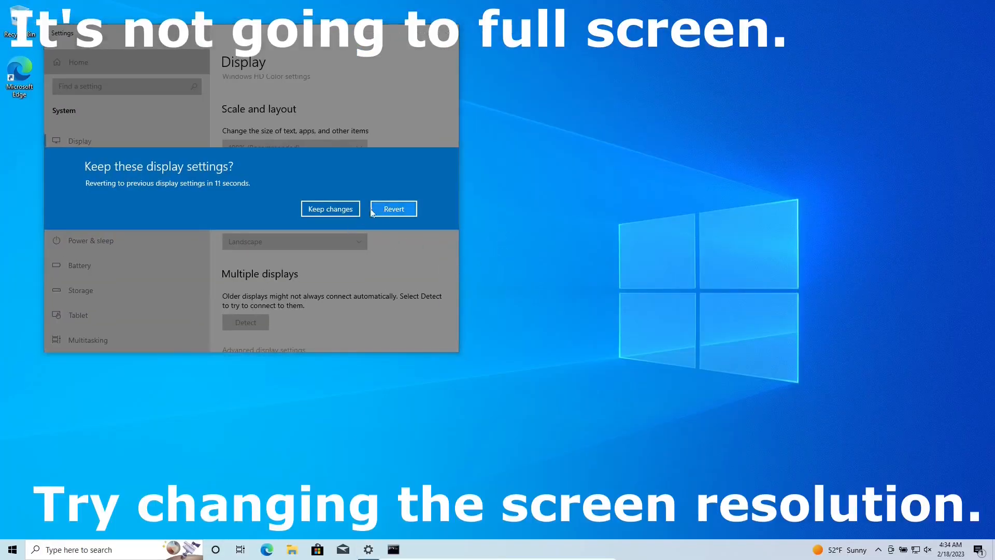
left_click(348, 210)
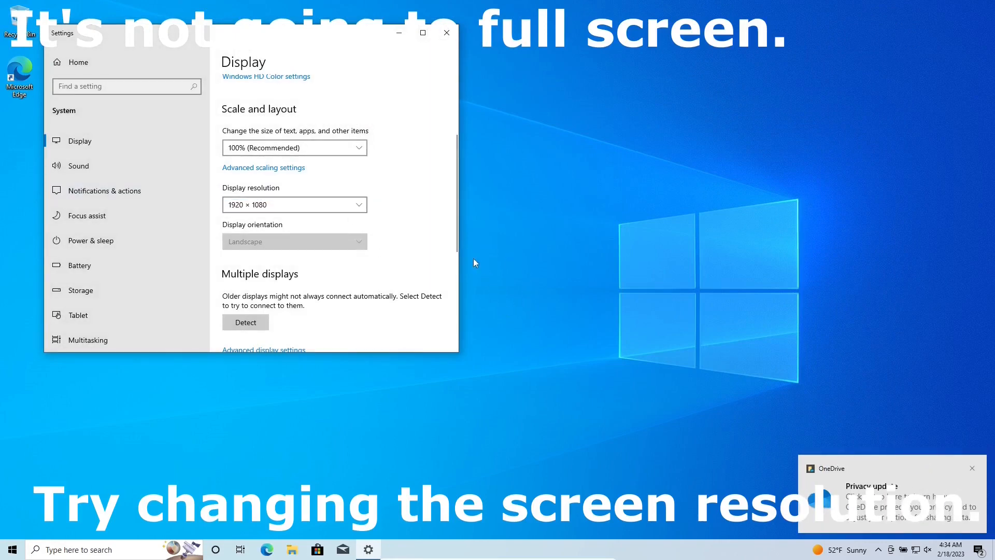
left_click(360, 209)
left_click(362, 210)
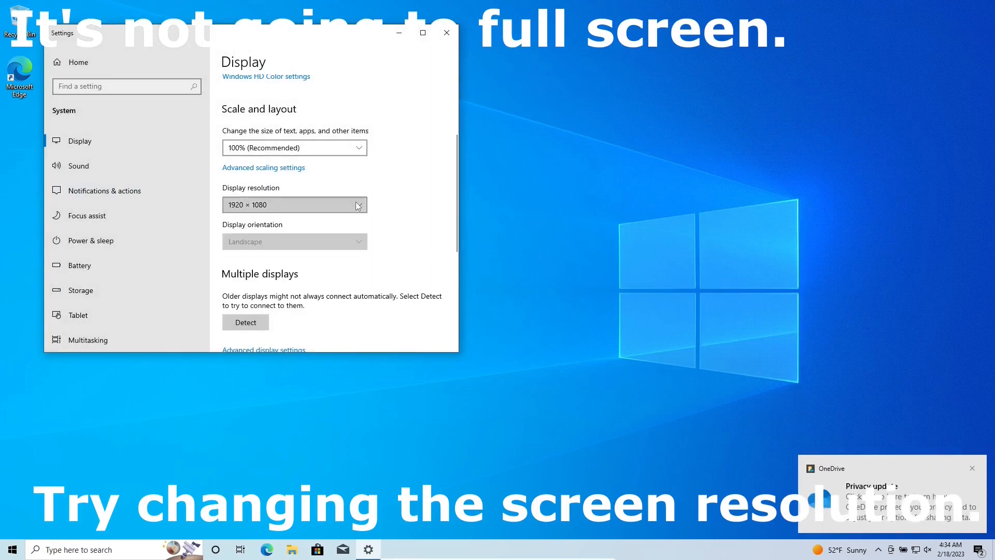
left_click(359, 204)
left_click(447, 33)
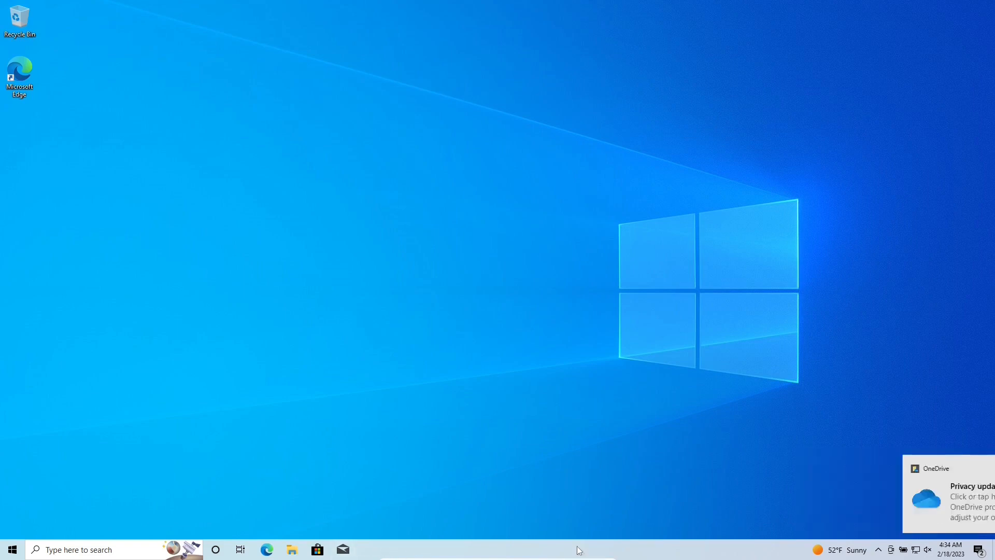
- Check the guest's display resolution in Display settings, then close Settings
right_click(382, 199)
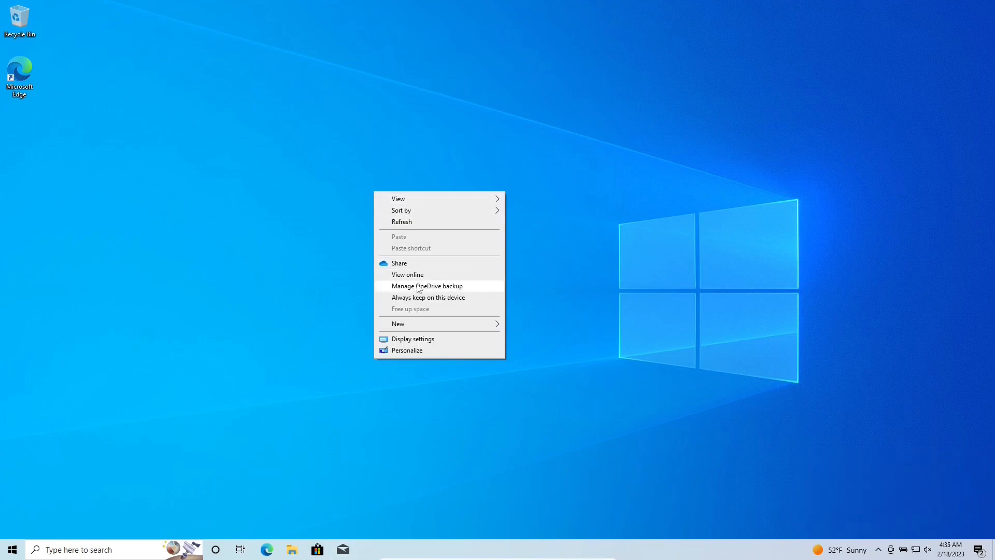
left_click(431, 339)
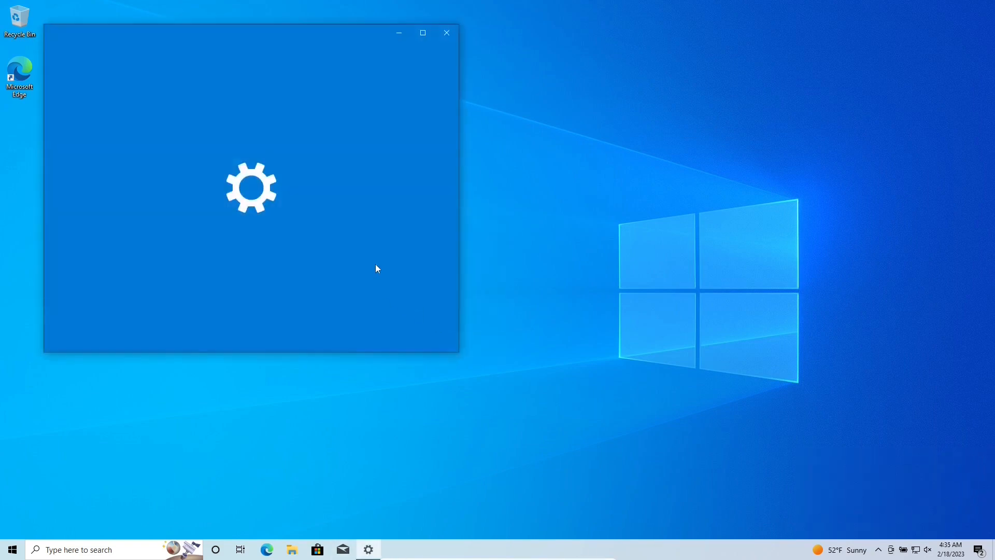
scroll(363, 251, "down", 3)
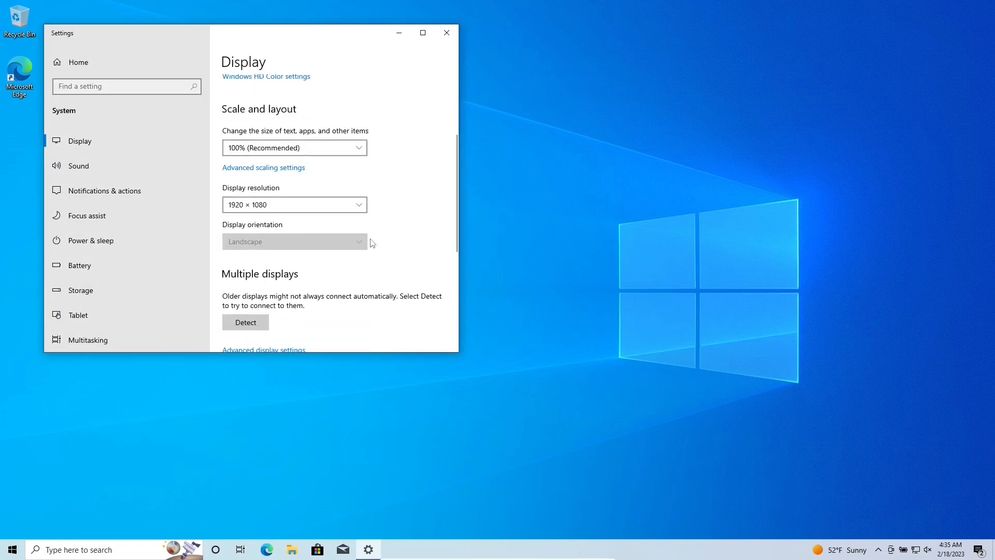
left_click(356, 203)
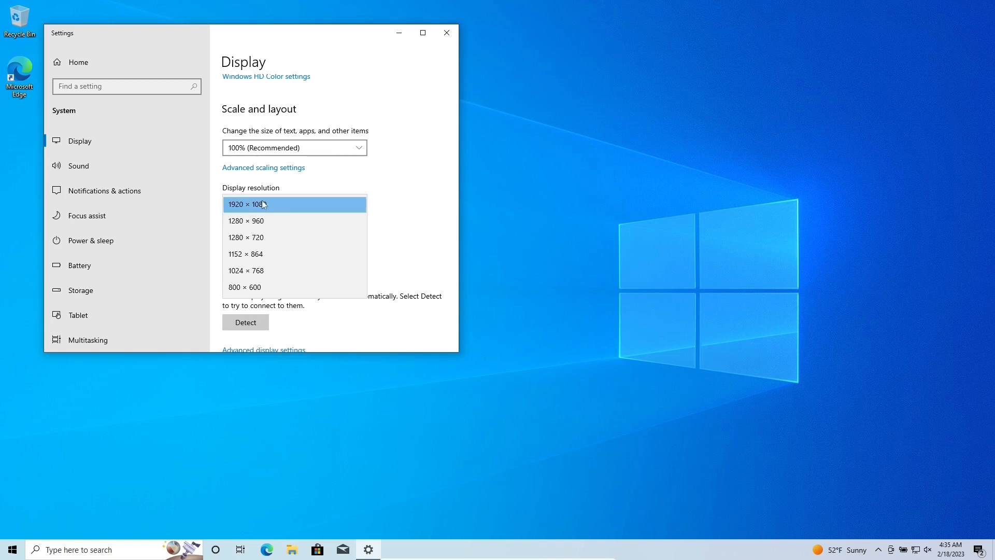
left_click(446, 33)
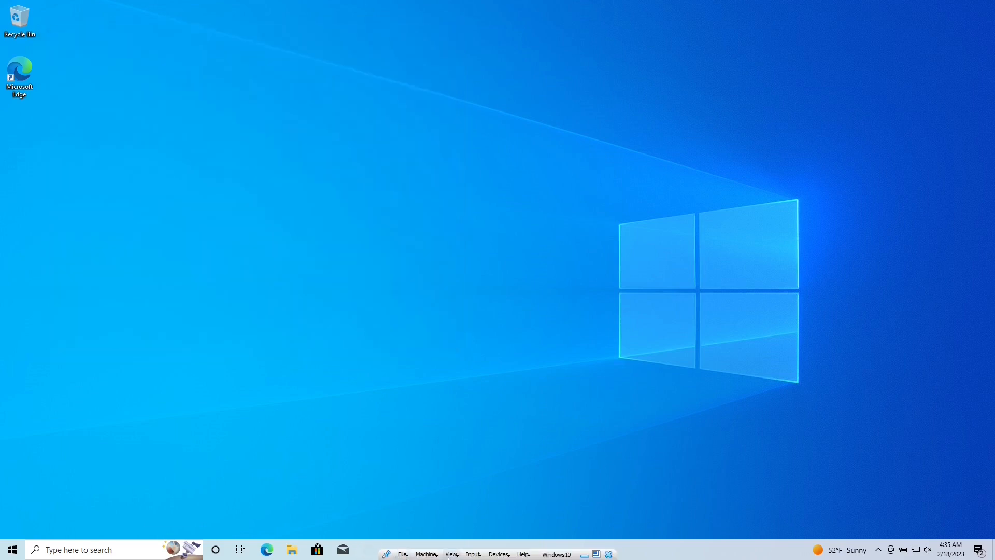
- Leave full-screen mode and move the shrunken VM window to the left
left_click(452, 556)
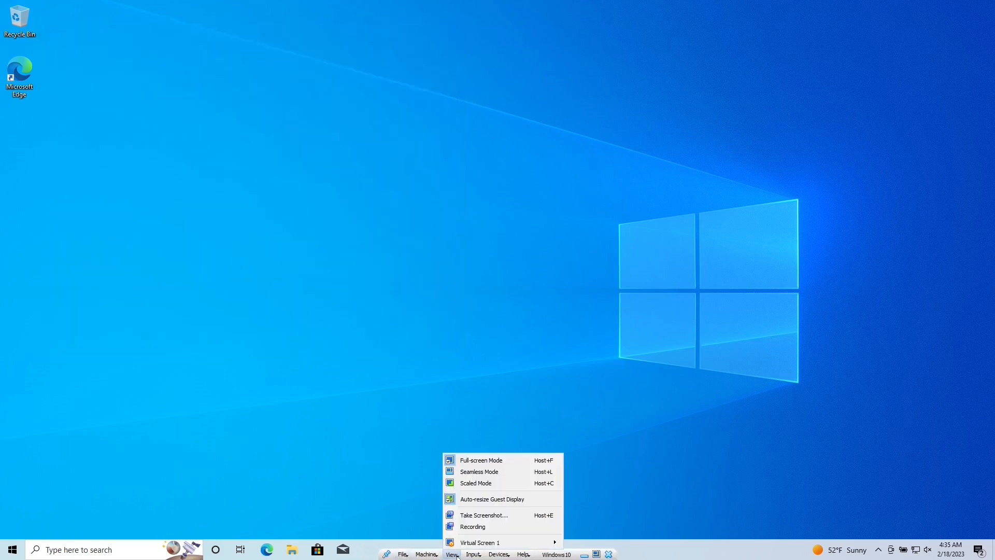
left_click(490, 463)
left_click_drag(816, 18, 561, 70)
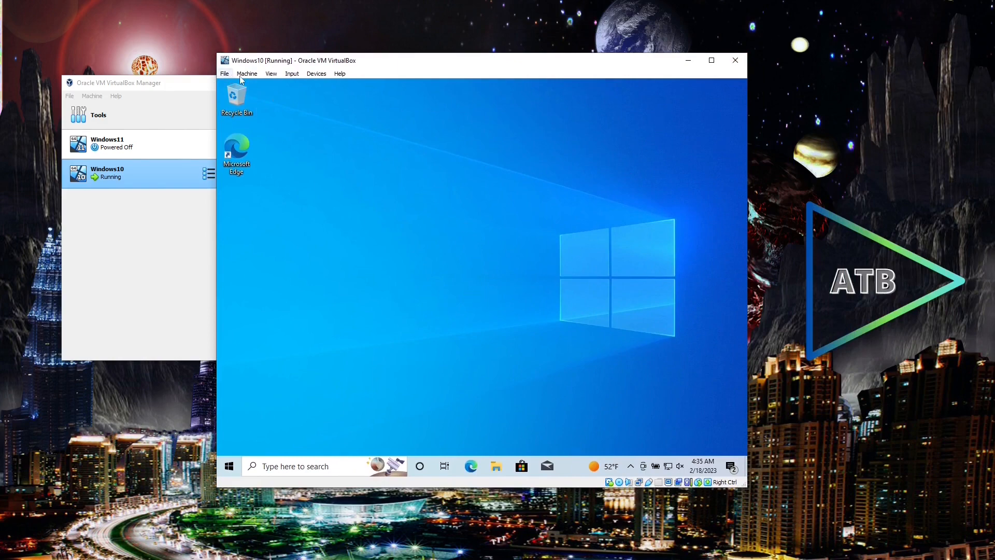
- Close the Windows10 VM window, choosing Power off the machine
left_click(736, 63)
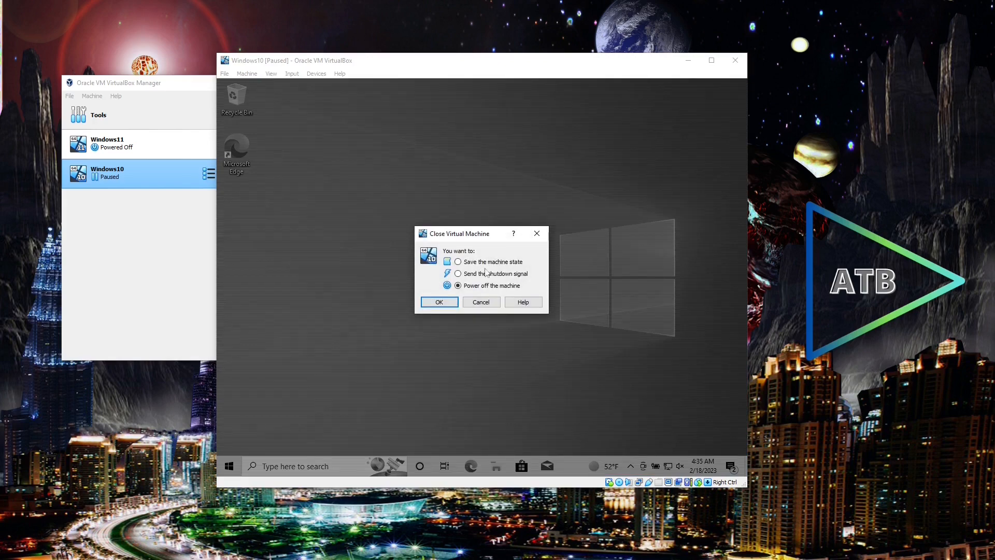
left_click(438, 303)
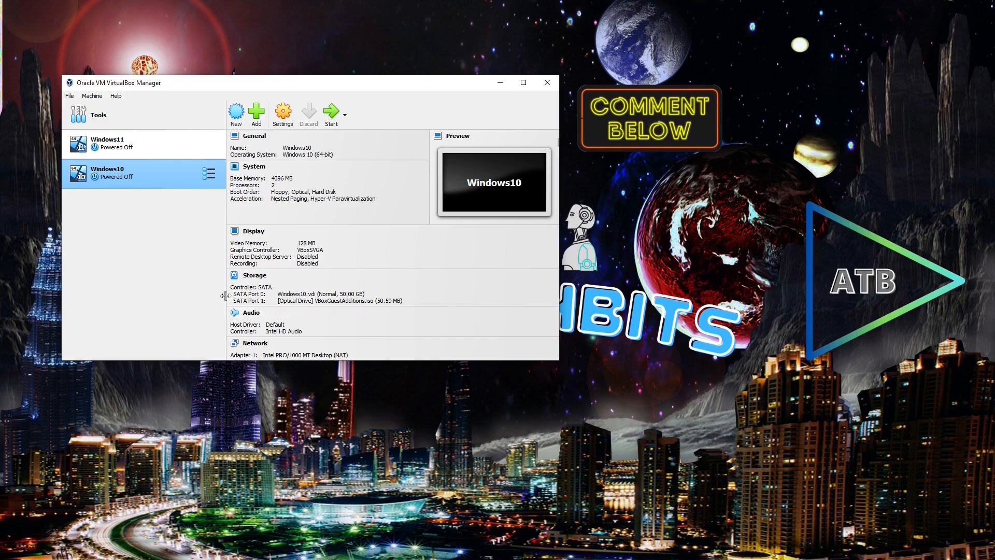
- Start a new VM named Ubuntu from the ubuntu-22.04.1-desktop-amd64 ISO
left_click(236, 113)
left_click(489, 215)
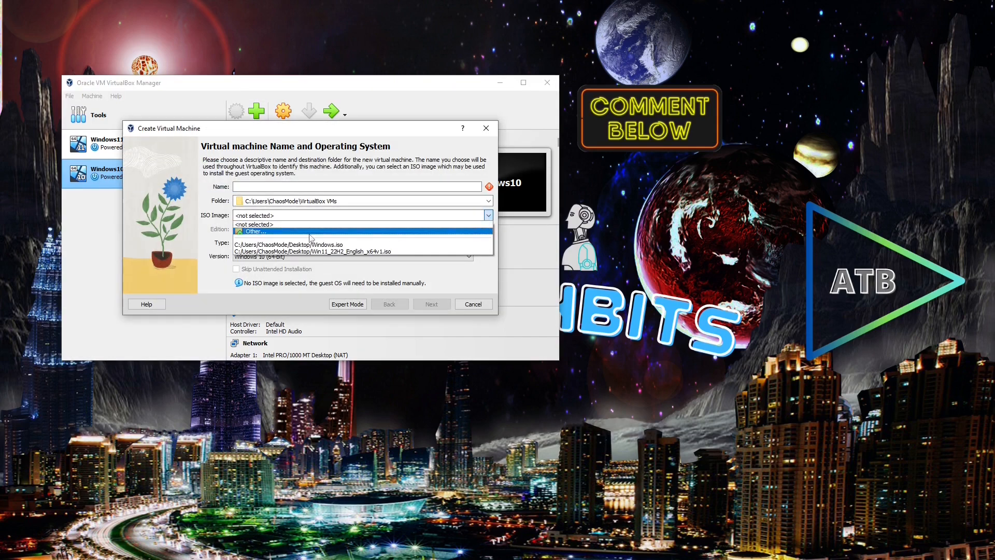
left_click(251, 235)
left_click(254, 223)
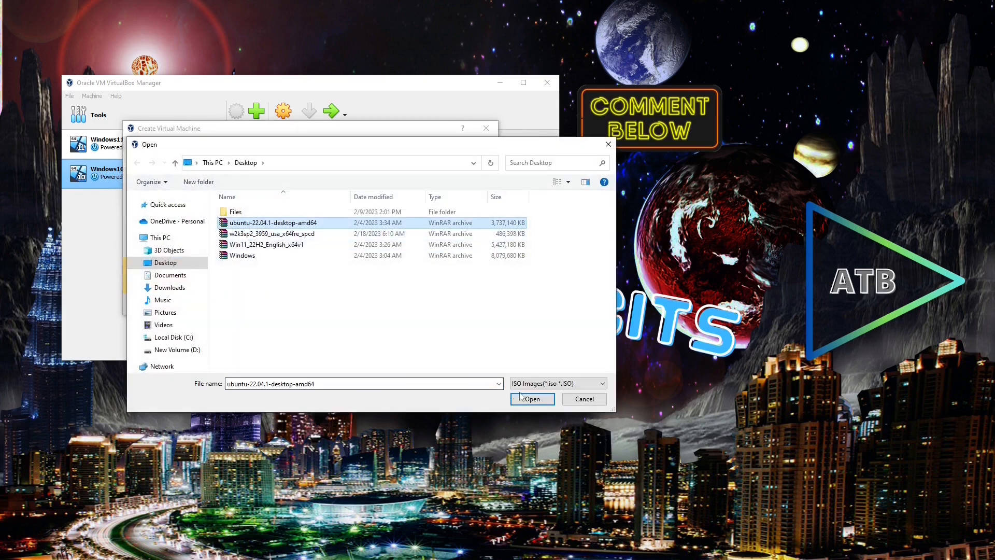
left_click(549, 403)
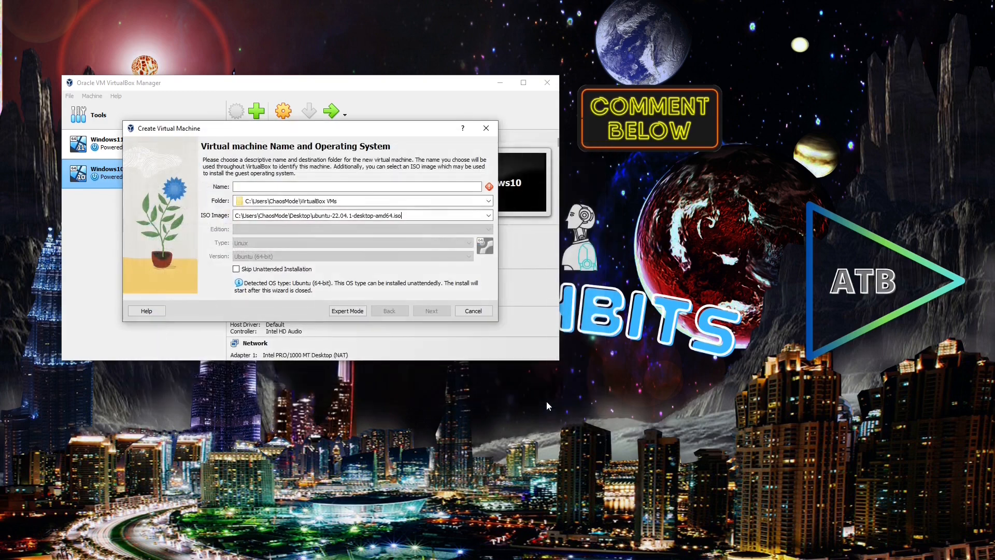
left_click(346, 188)
type("U")
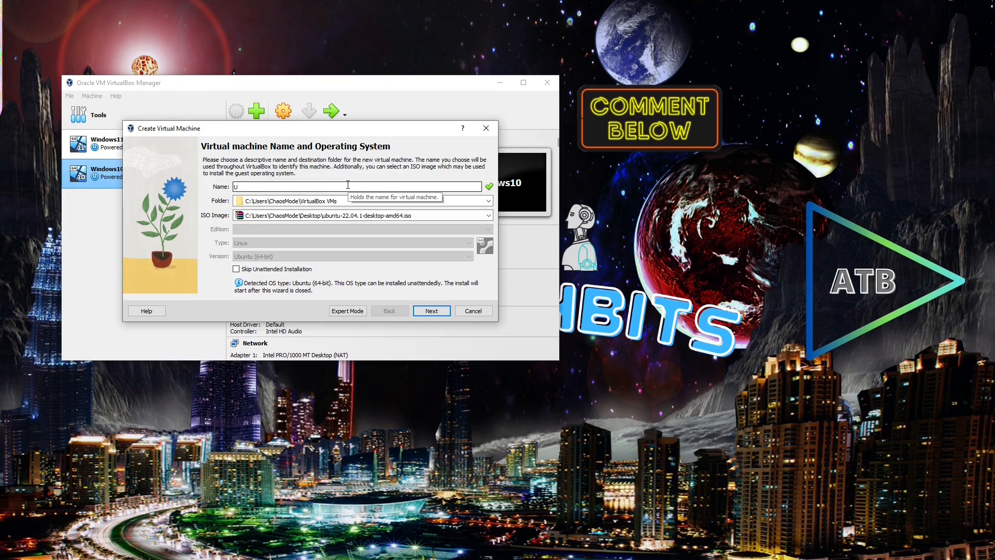
type("buntu")
- Enter the unattended-install username and give the VM 4096 MB memory and 2 CPUs
left_click(432, 311)
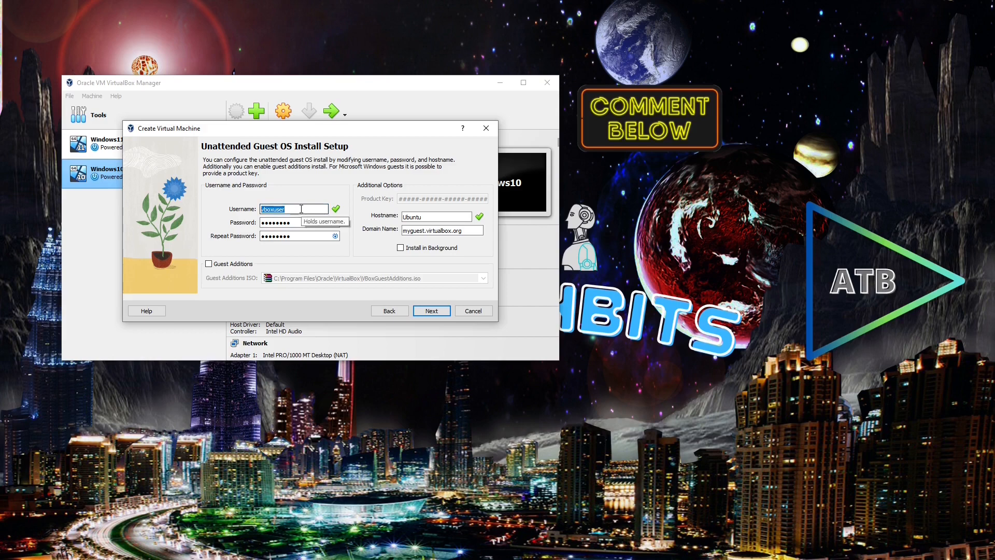
type("AppTechBits")
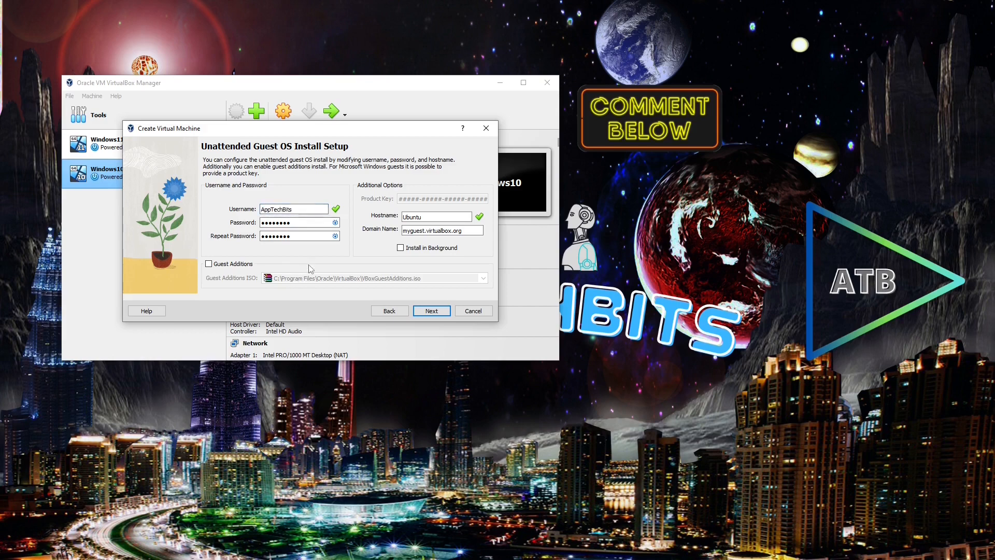
left_click(430, 310)
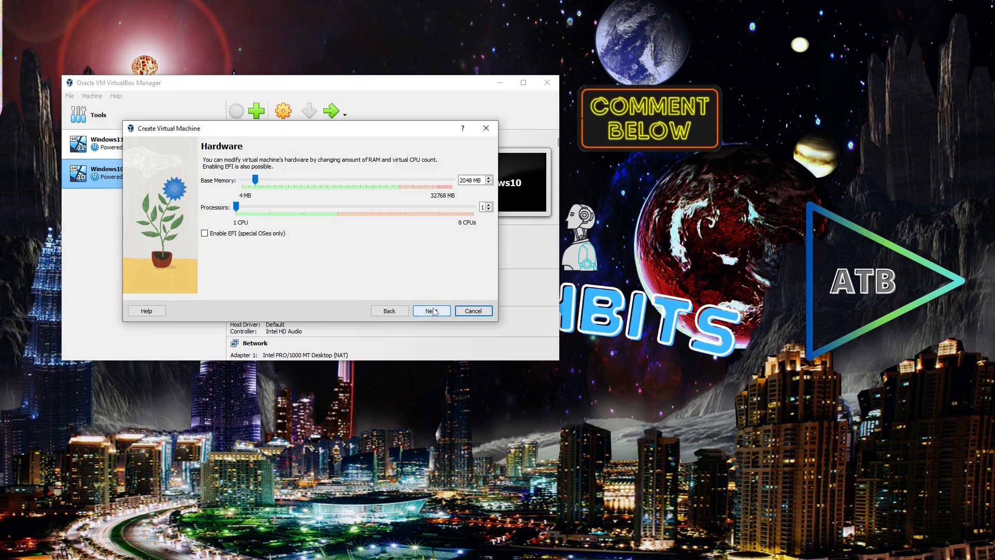
left_click_drag(256, 181, 267, 181)
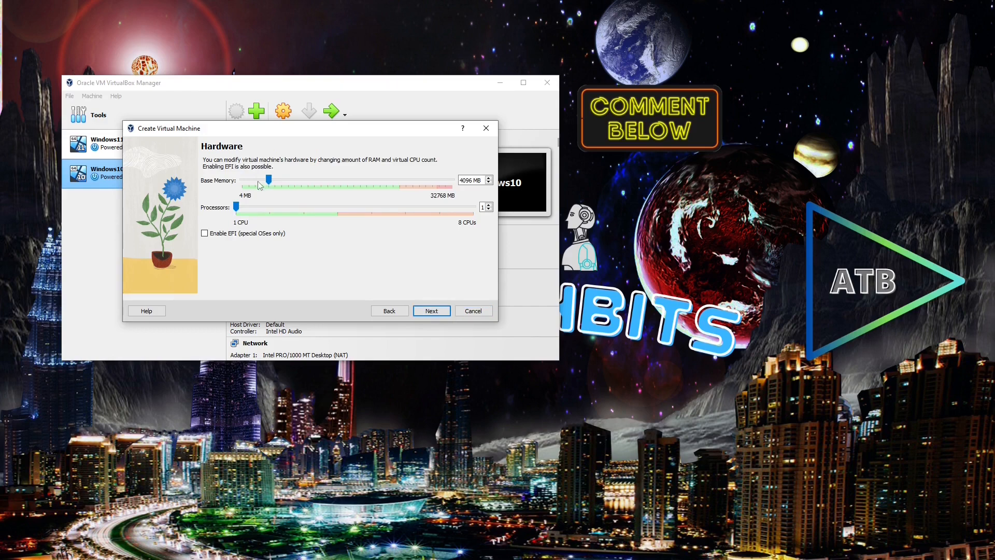
left_click(488, 205)
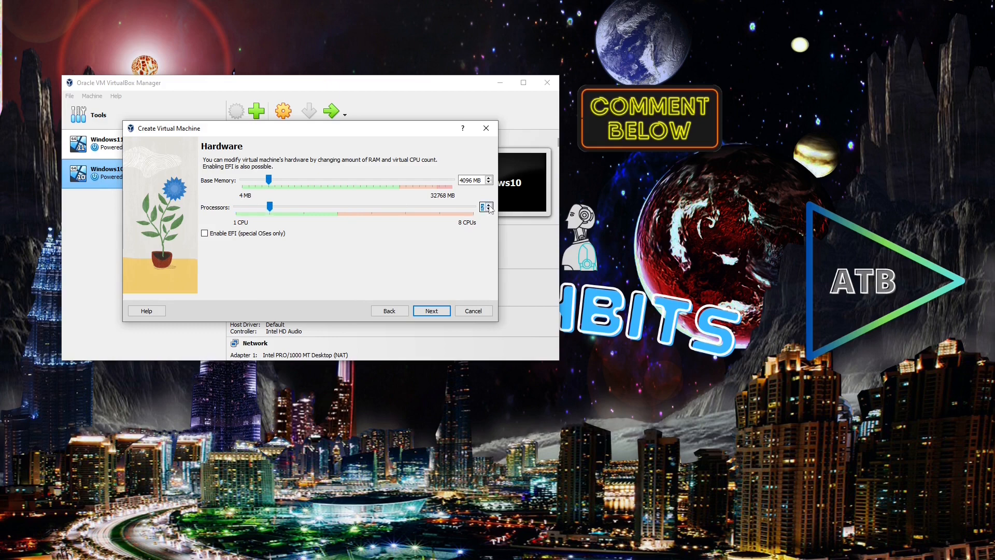
left_click(435, 312)
- Enlarge the virtual disk to 50 GB and create the Ubuntu VM
left_click_drag(377, 191, 389, 193)
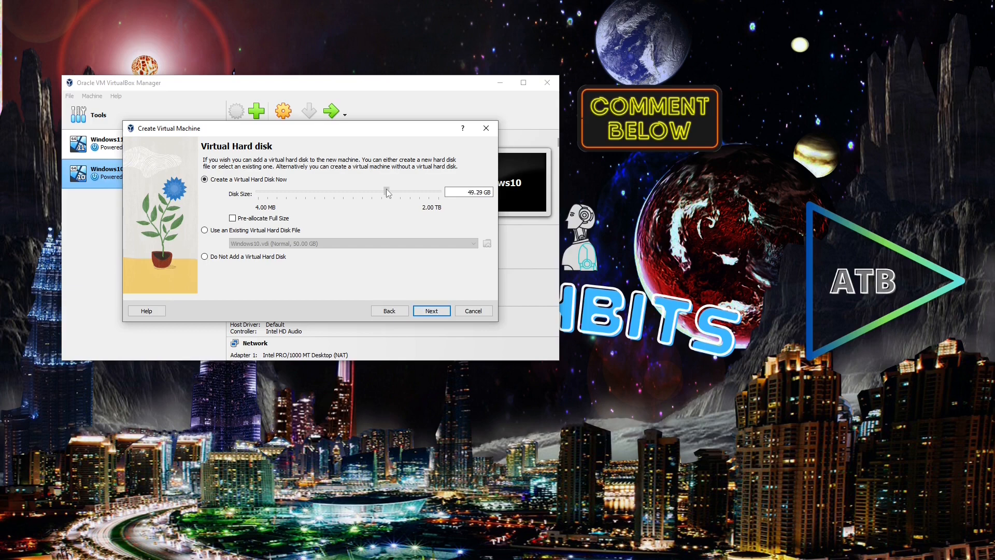
left_click(432, 313)
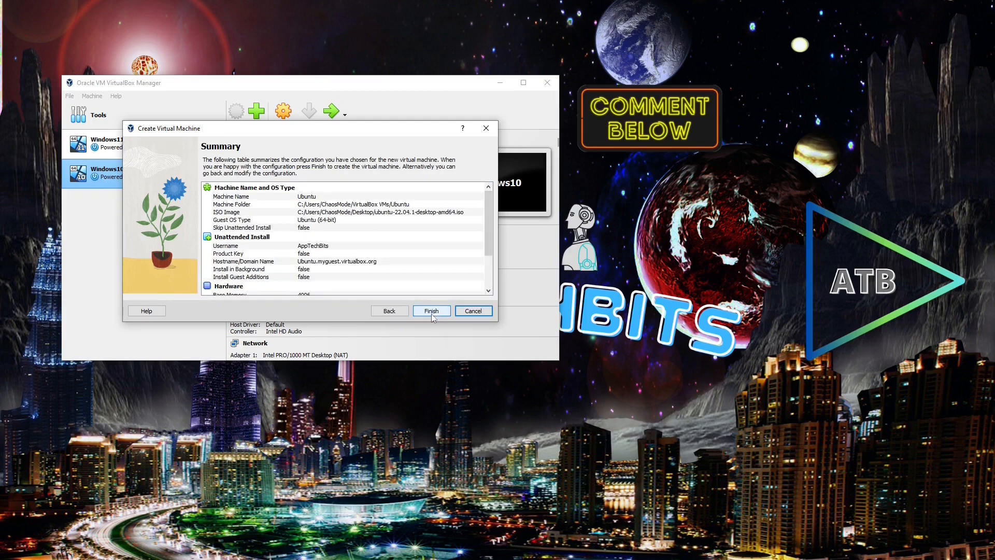
left_click(431, 311)
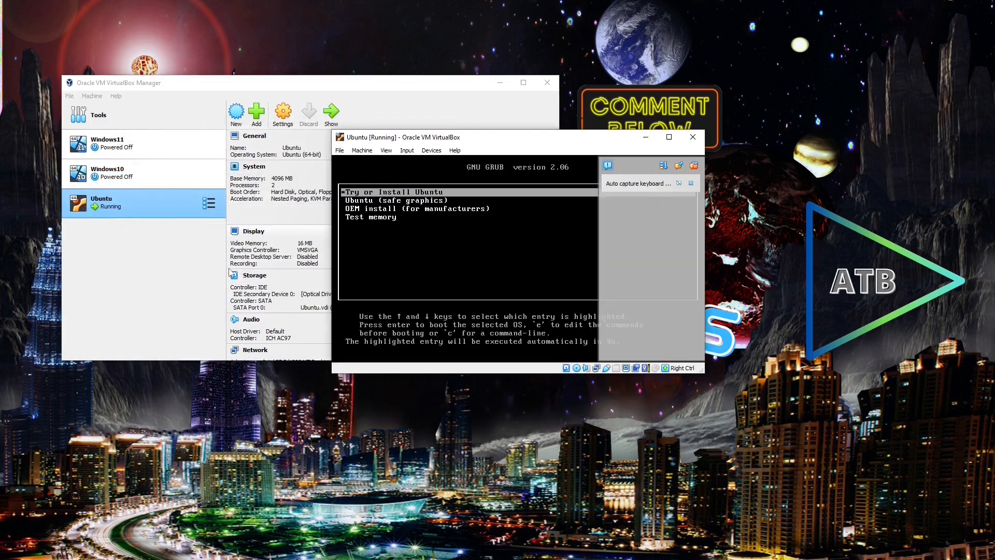
- Boot the installer, fix the username, enable automatic login, set the password and continue installing
key("Return")
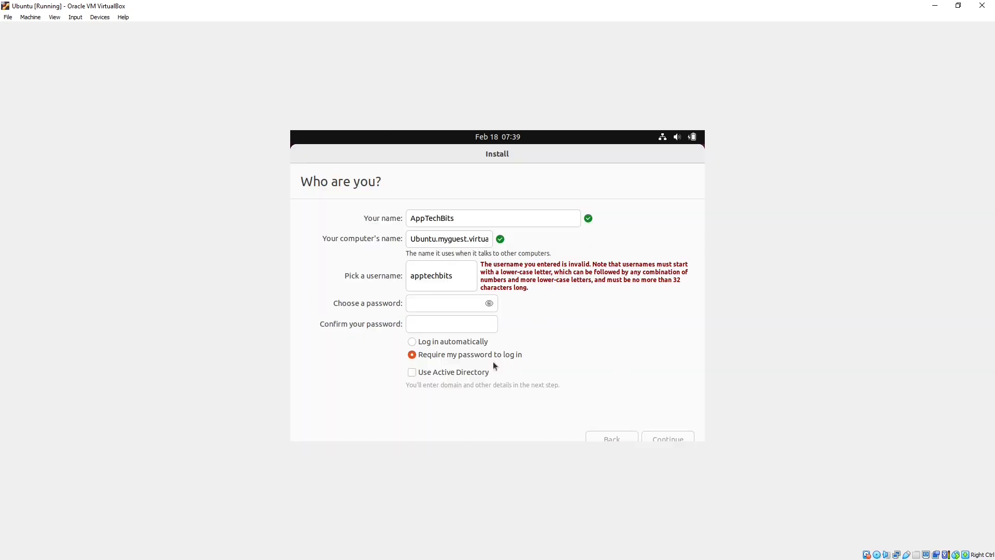
left_click(460, 281)
type("1")
left_click(418, 329)
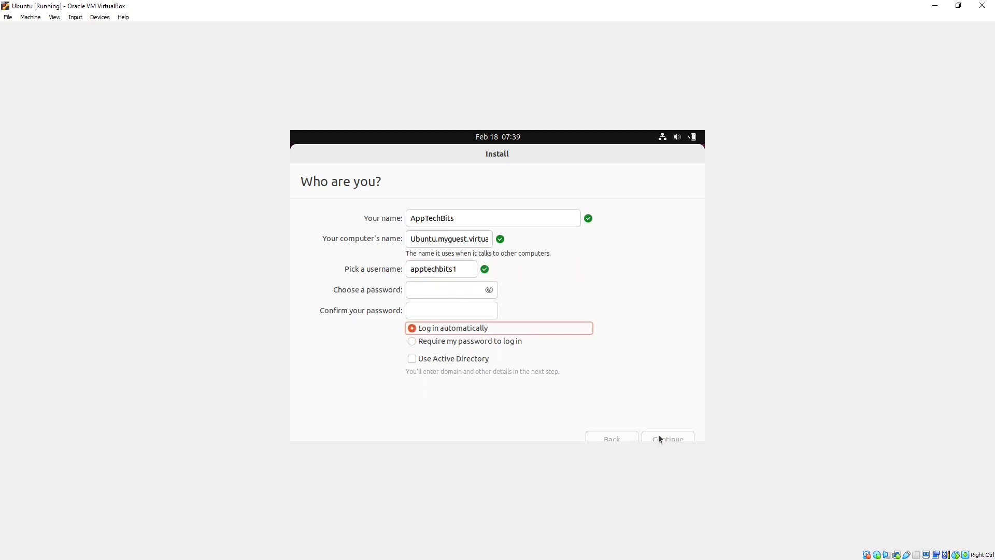
left_click(445, 296)
type("●")
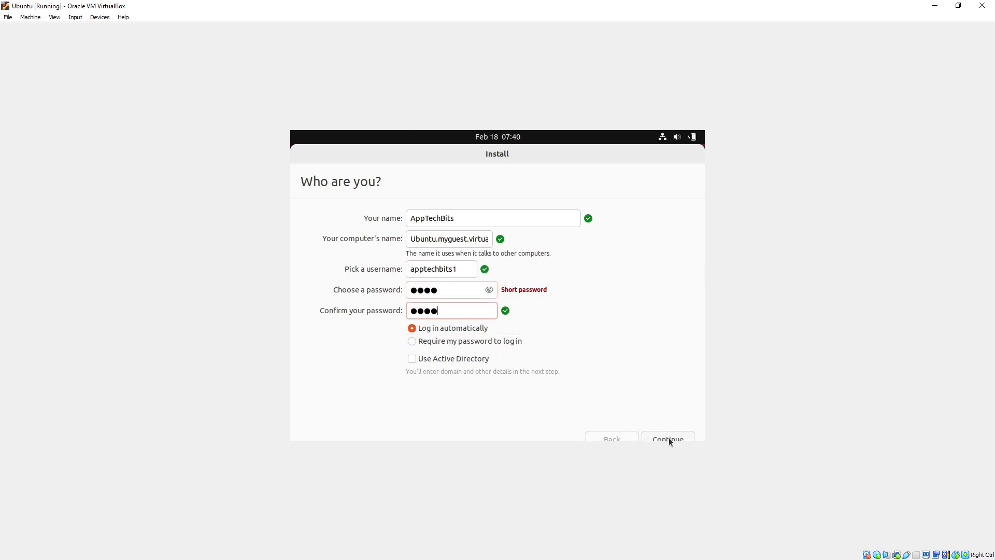
left_click(669, 439)
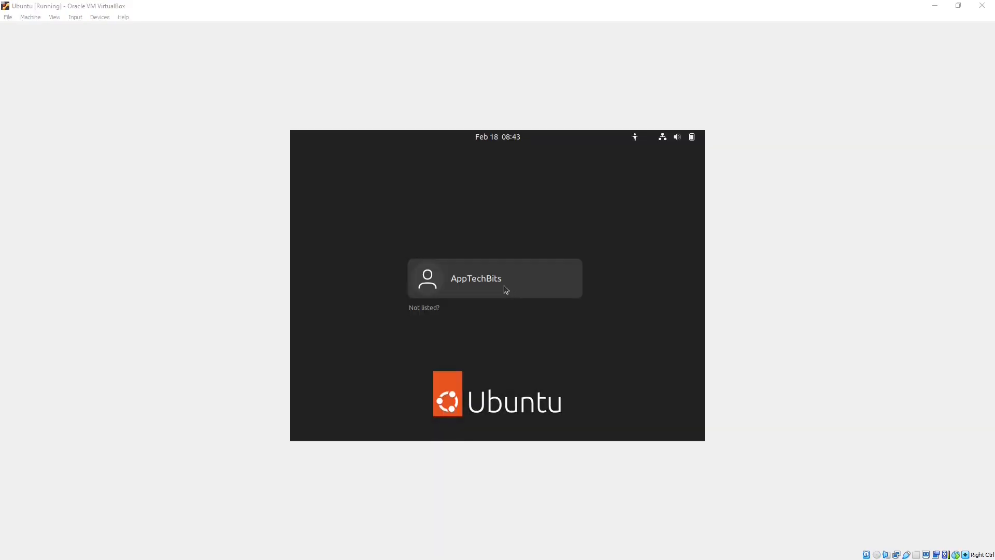
- Log in to the Ubuntu account with its password and return to the desktop
left_click(504, 286)
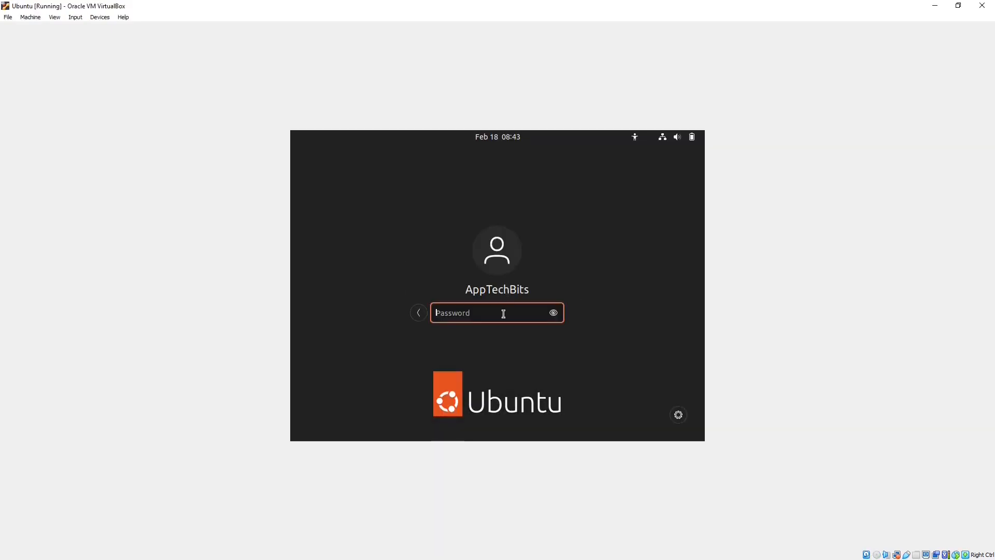
type("••••")
key("Return")
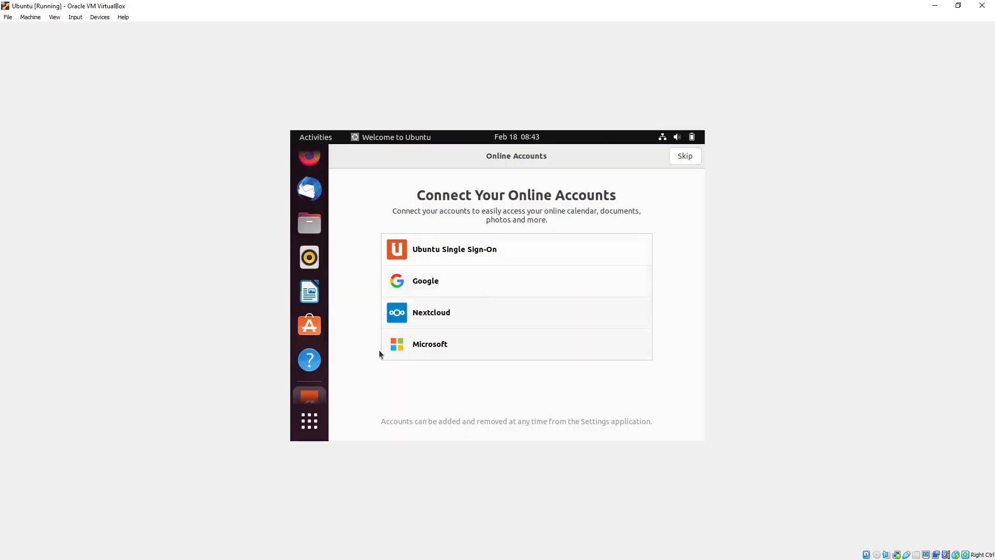
left_click(308, 425)
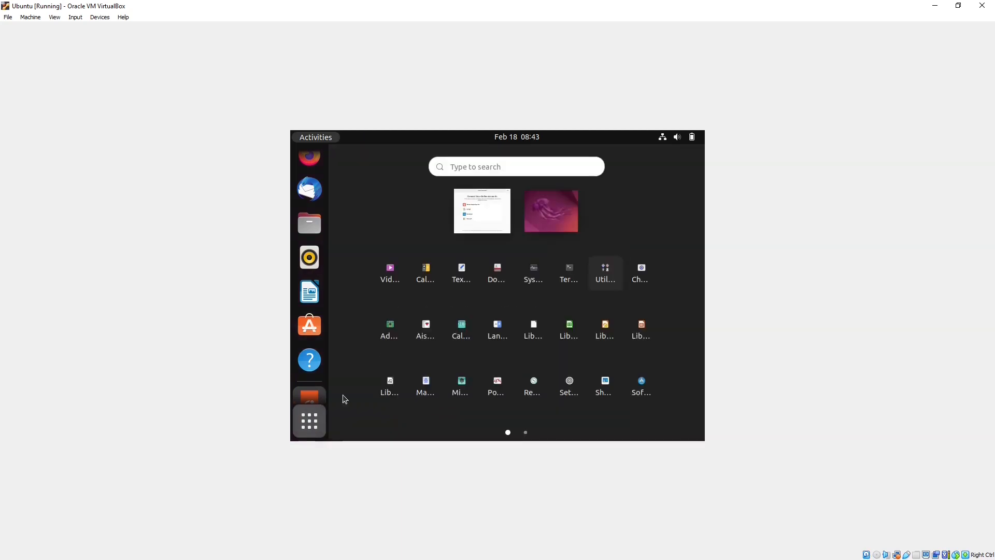
left_click(539, 223)
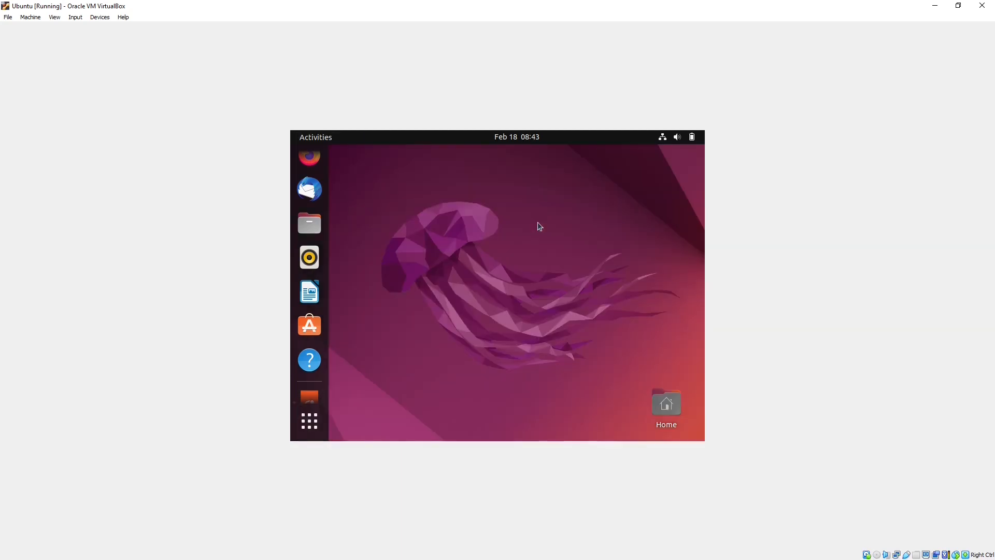
- Set the display resolution to 1920 × 1080 (16:9), apply it and keep the changes
right_click(517, 263)
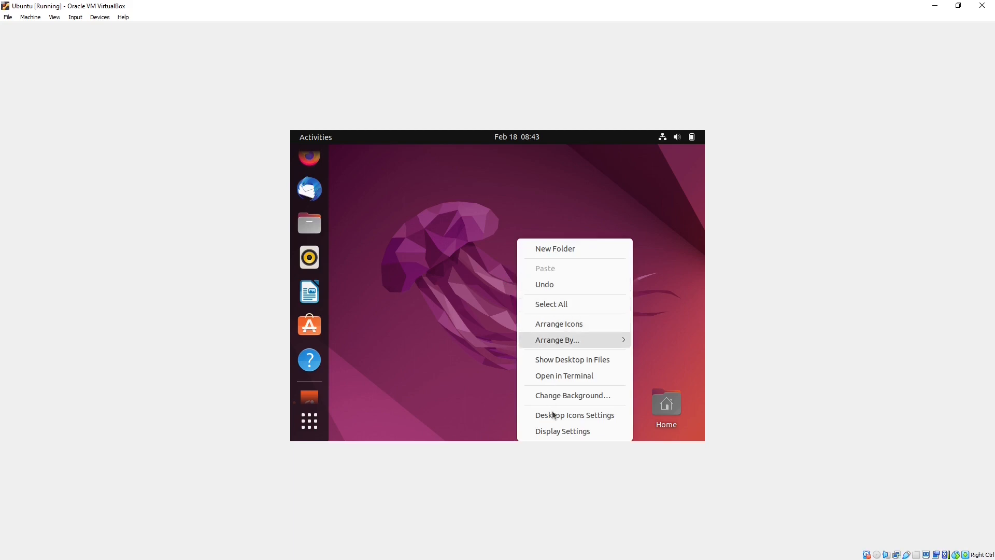
left_click(556, 432)
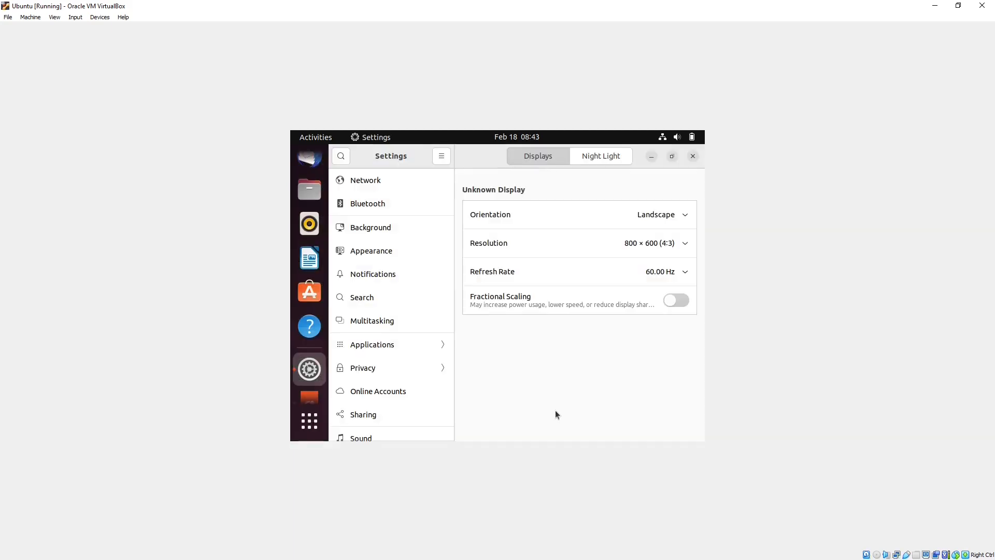
left_click(684, 247)
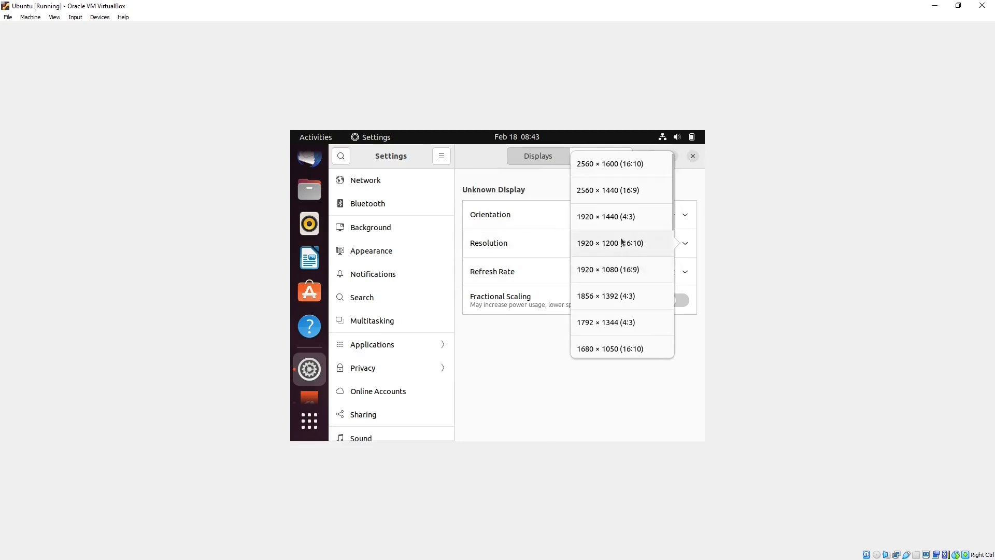
left_click(624, 269)
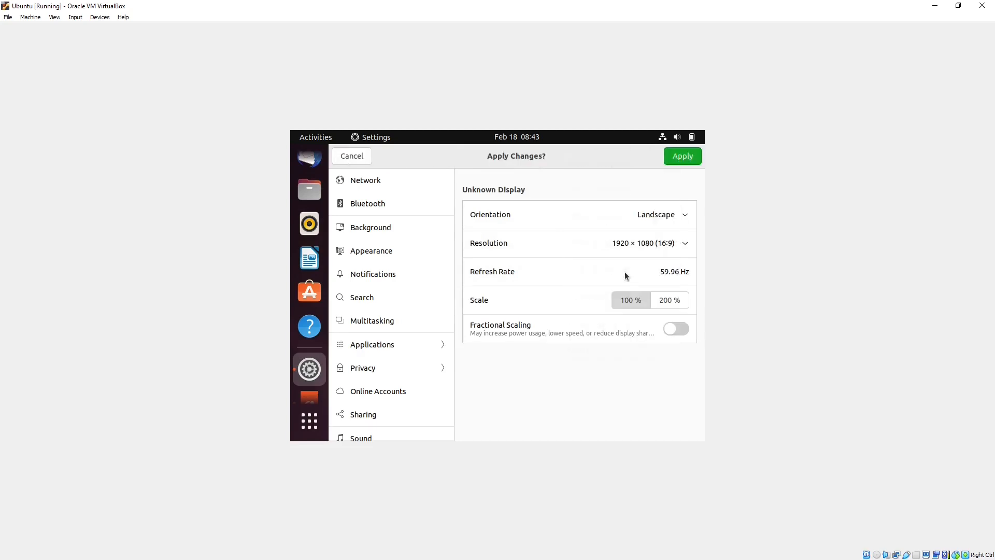
left_click(683, 156)
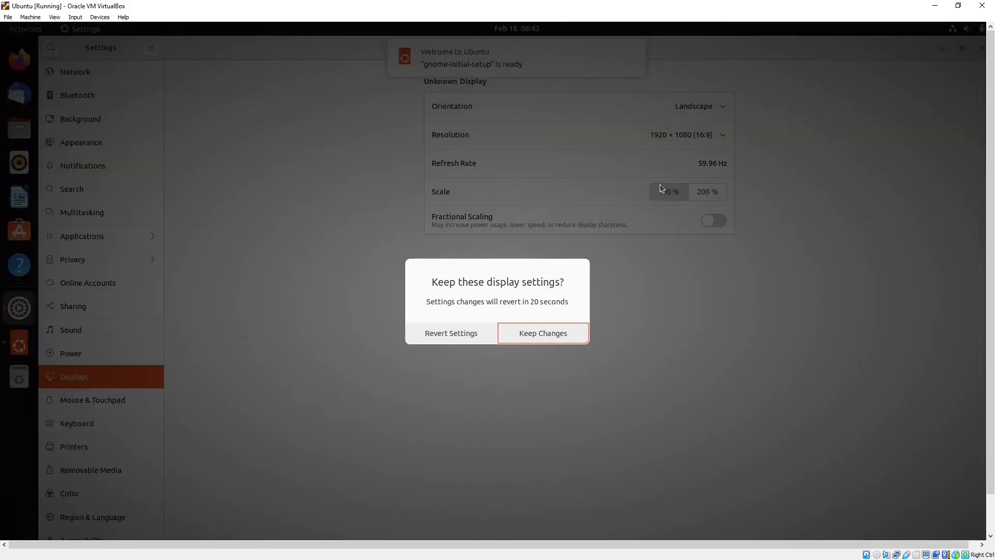
left_click(529, 335)
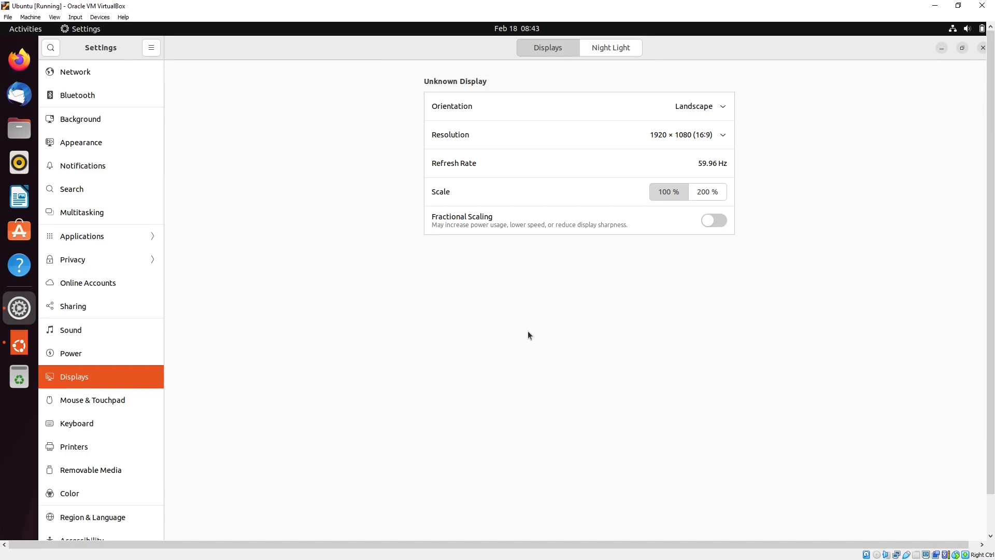
left_click(55, 17)
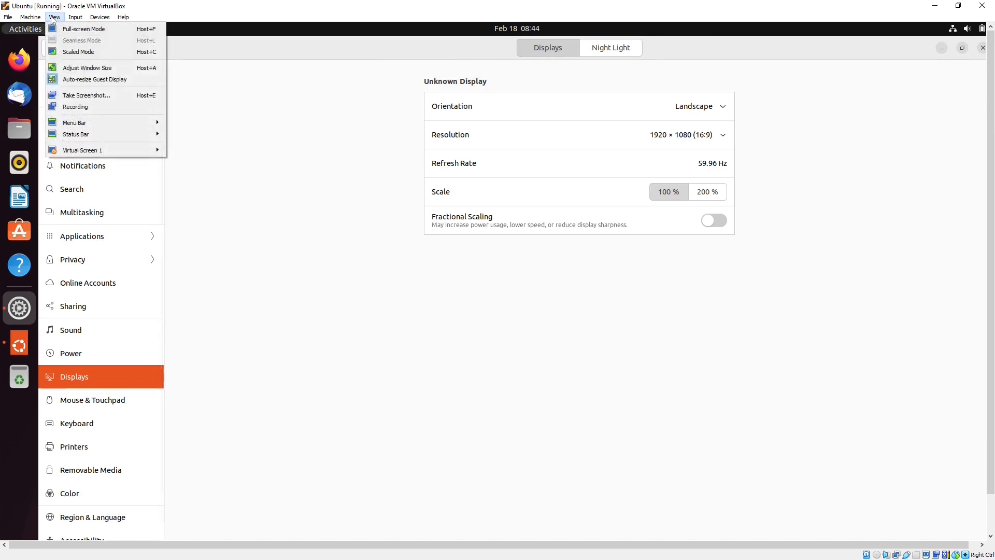
- Switch the Ubuntu VM to full-screen and drag the Home icon to the top-left
left_click(82, 30)
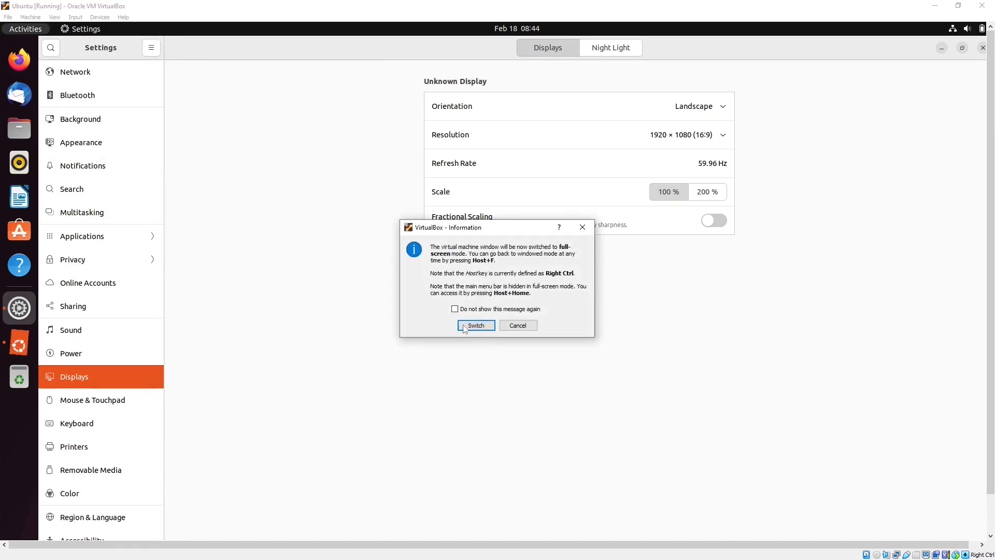
left_click(476, 324)
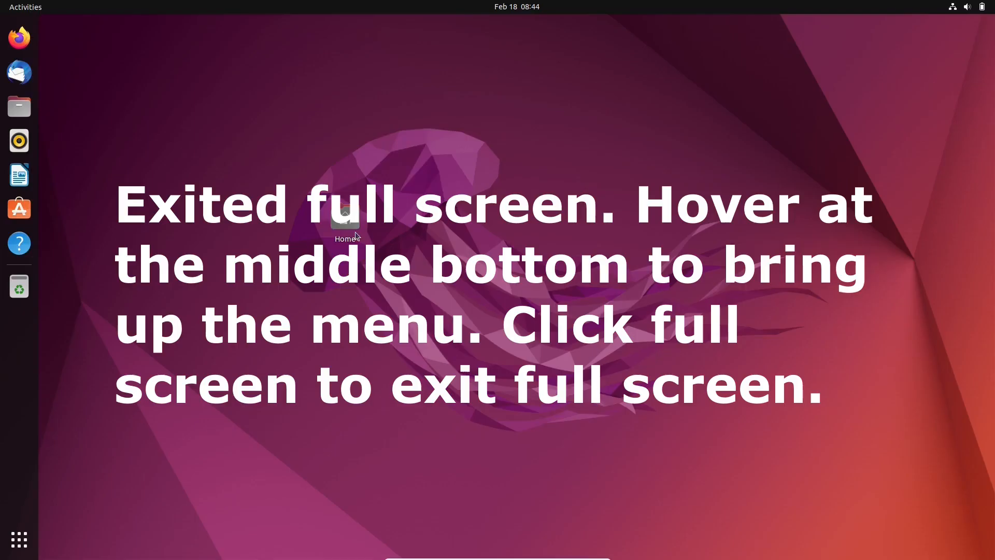
left_click_drag(342, 223, 92, 63)
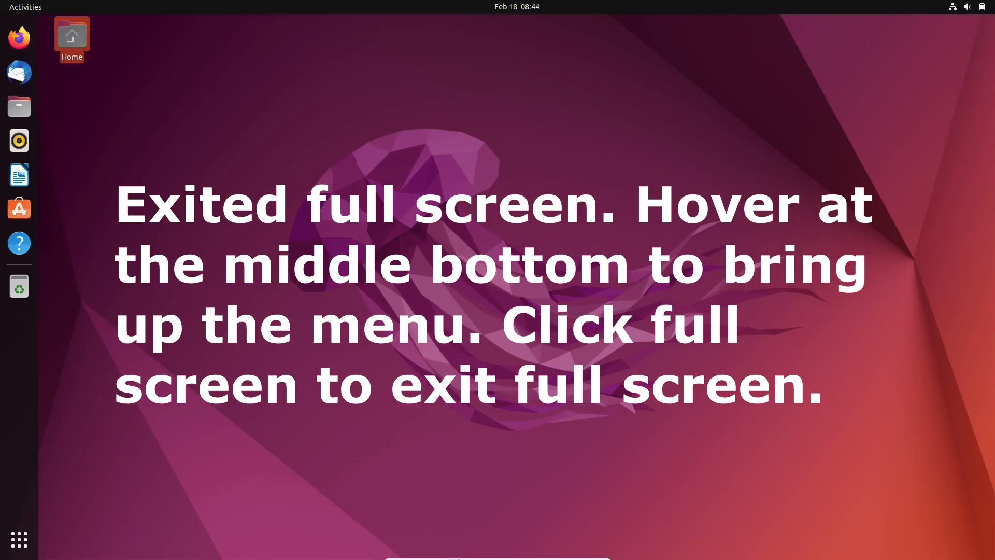
- Exit full-screen mode from the mini toolbar back to a normal VM window
mouse_move(426, 558)
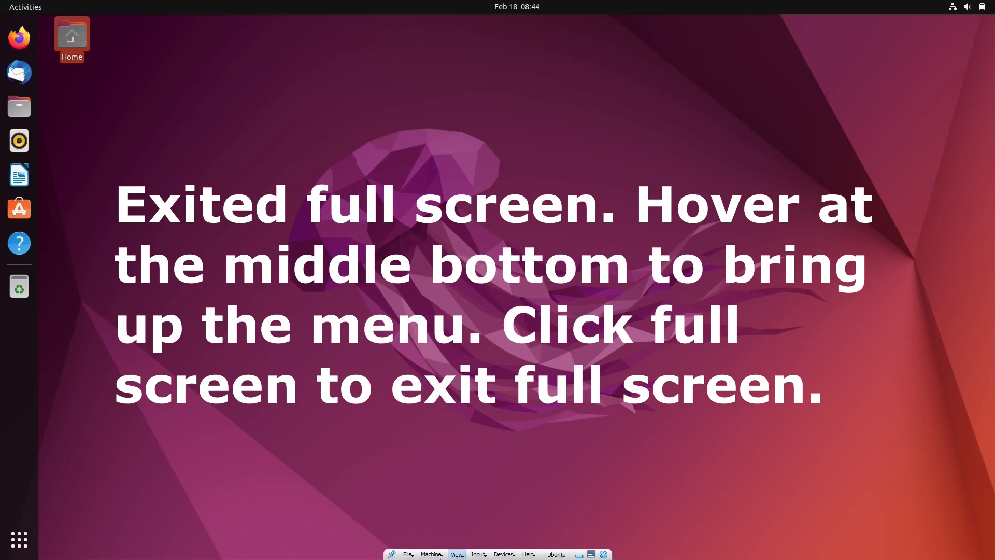
left_click(457, 555)
left_click(486, 460)
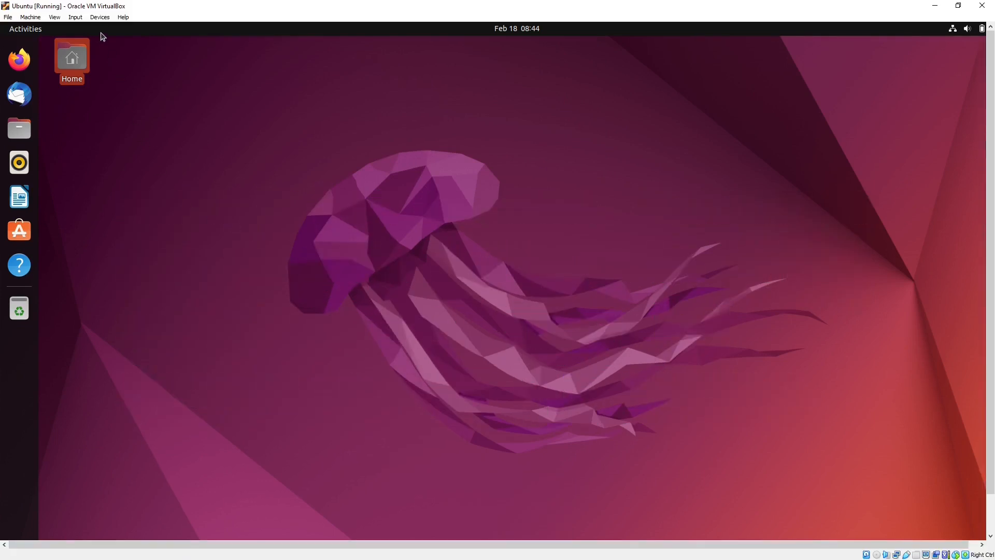
- Insert the Guest Additions CD, browse the VBox_GAs_7.0.6 disc, then minimize its Files window
left_click(100, 17)
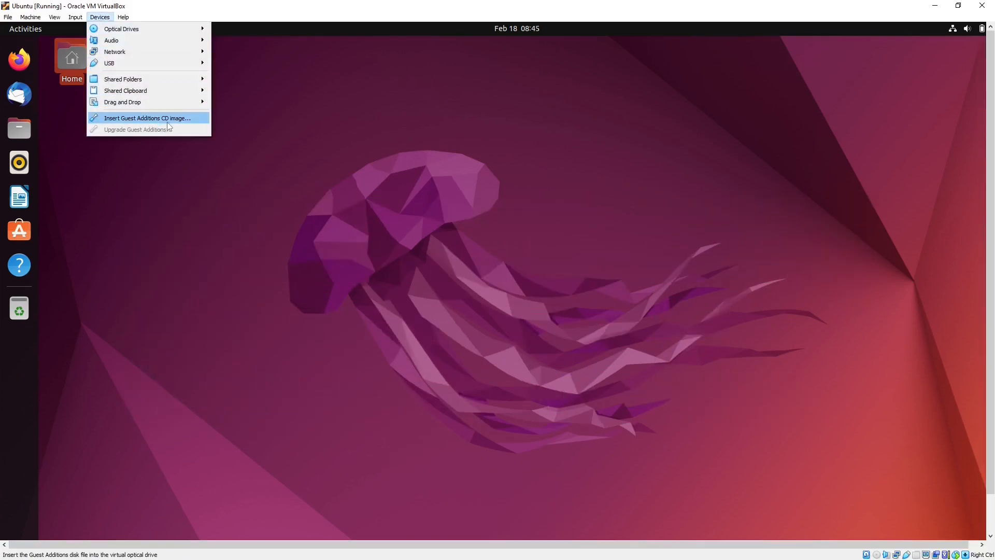
left_click(235, 123)
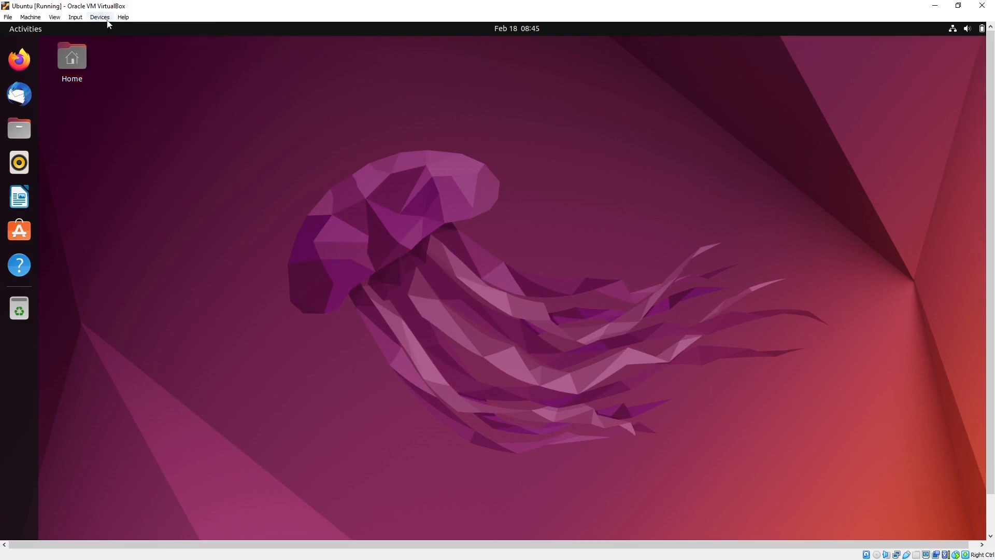
left_click(100, 18)
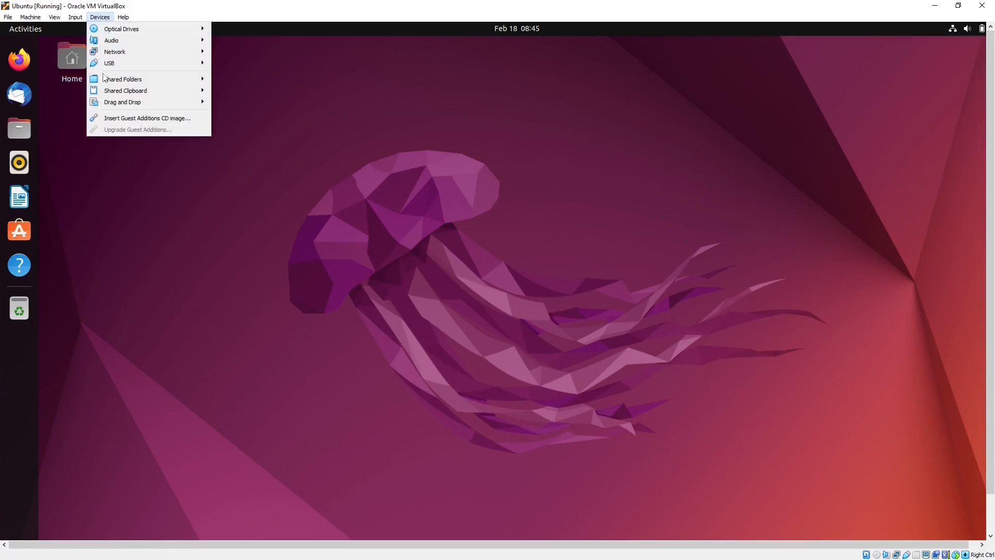
left_click(160, 123)
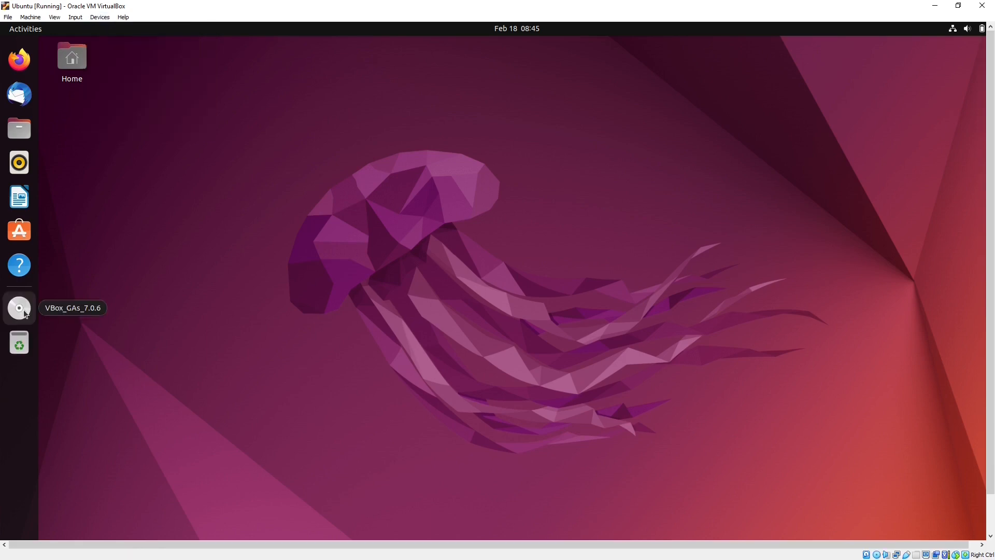
left_click(24, 309)
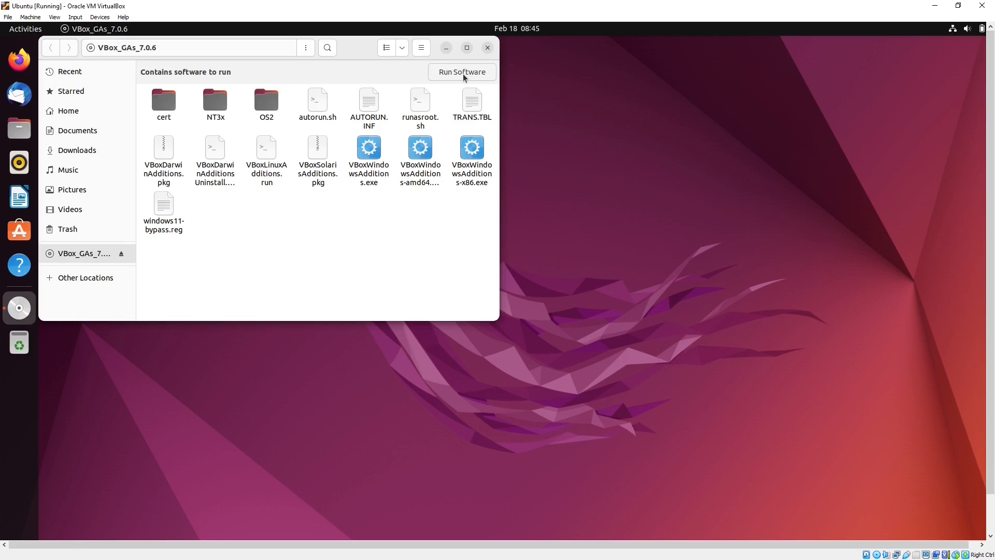
left_click(446, 48)
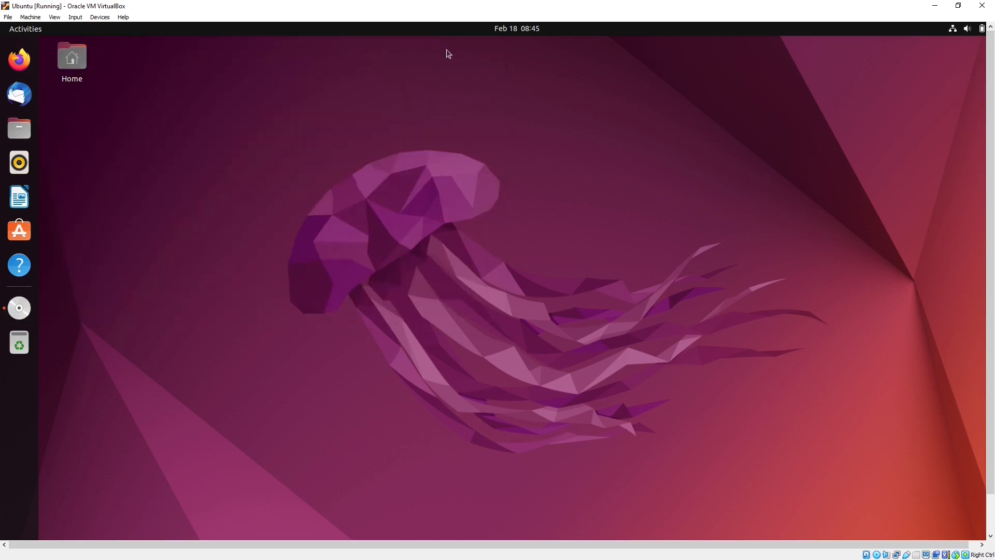
- Verify in Ubuntu's Display Settings that the resolution is still 1920 × 1080, then close Settings
right_click(631, 179)
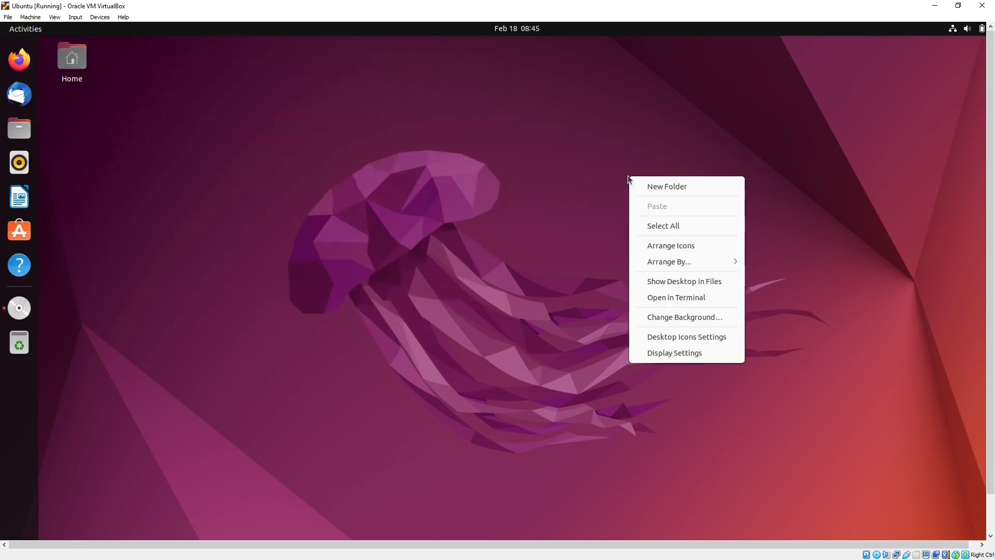
left_click(669, 358)
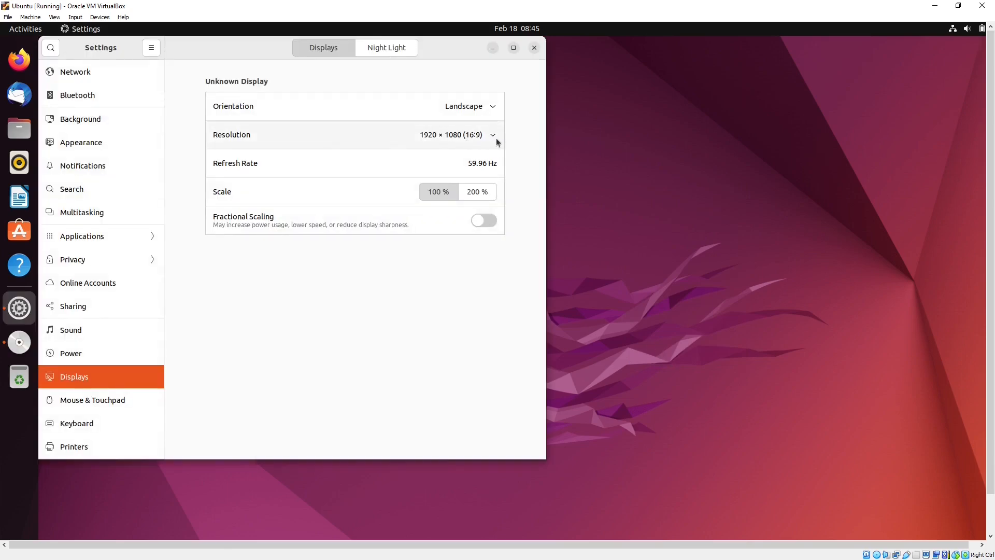
left_click(495, 139)
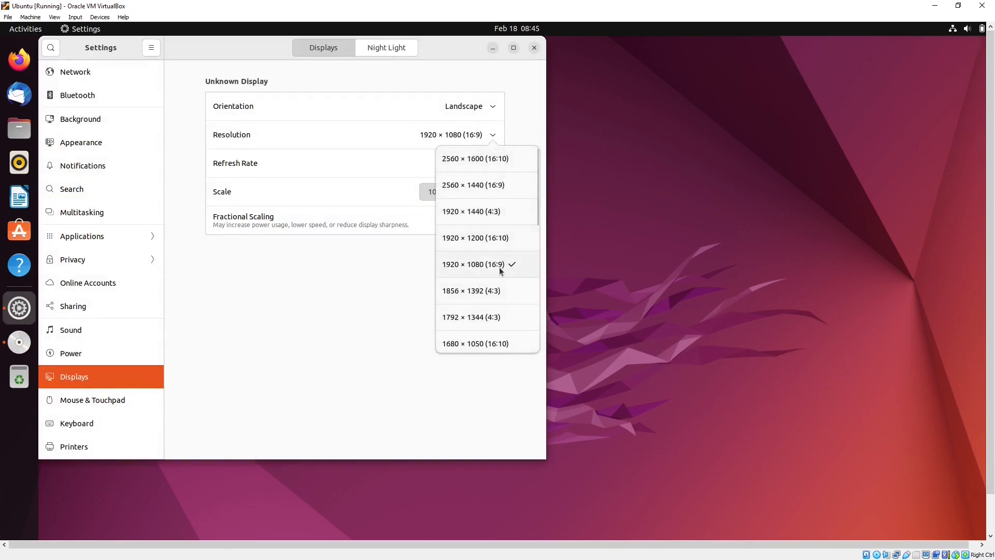
left_click(632, 269)
left_click(539, 80)
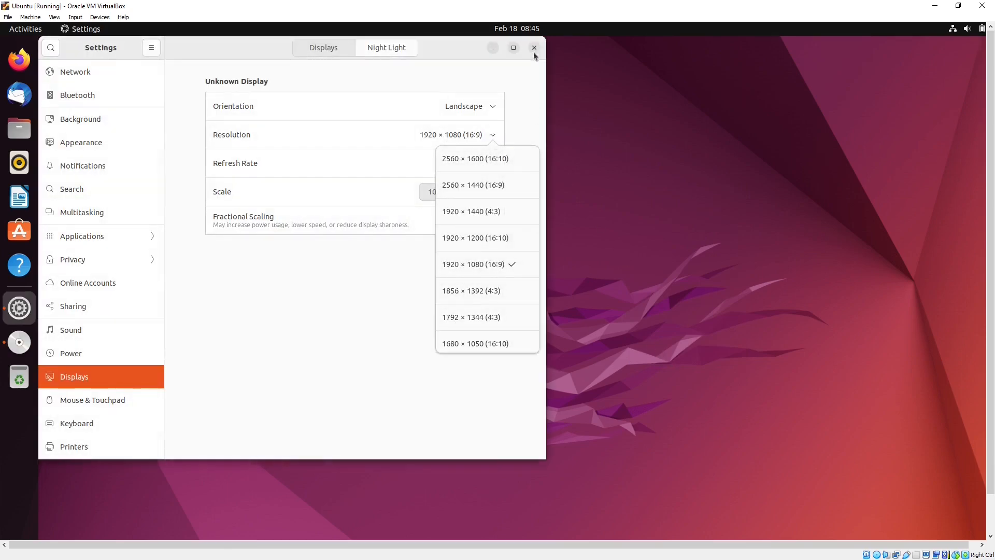
left_click(534, 47)
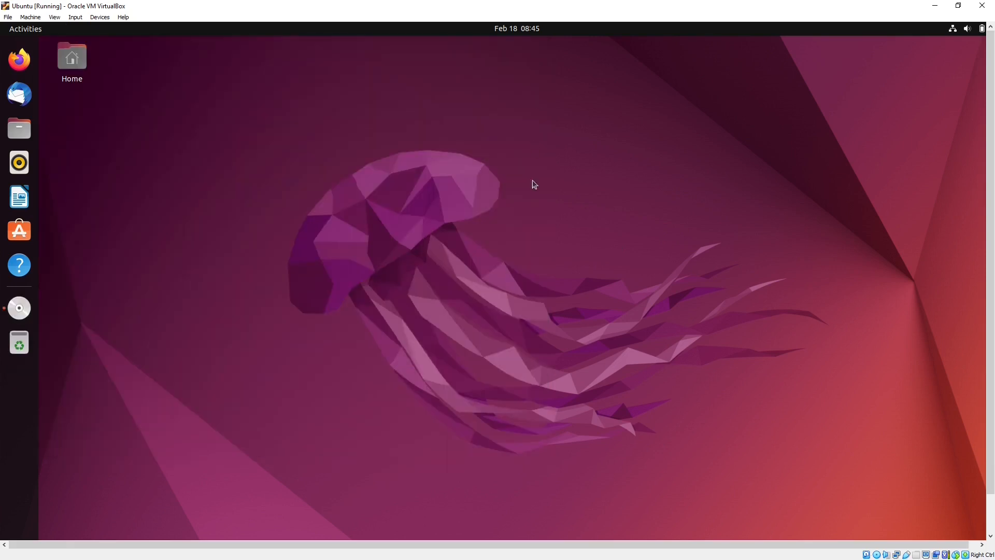
- Cancel the full-screen mode switch, then minimize the Ubuntu VM window and VirtualBox Manager
left_click(9, 17)
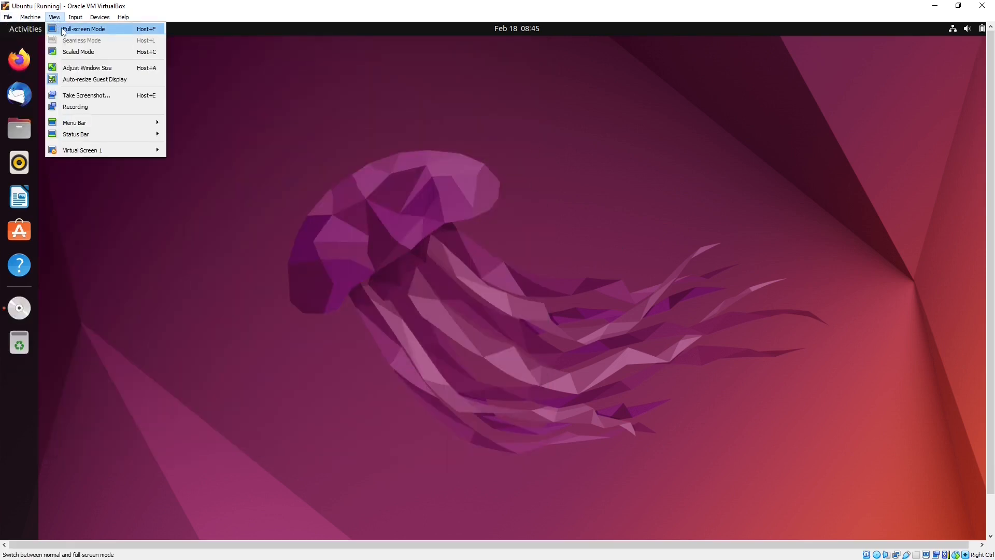
left_click(64, 27)
left_click(516, 326)
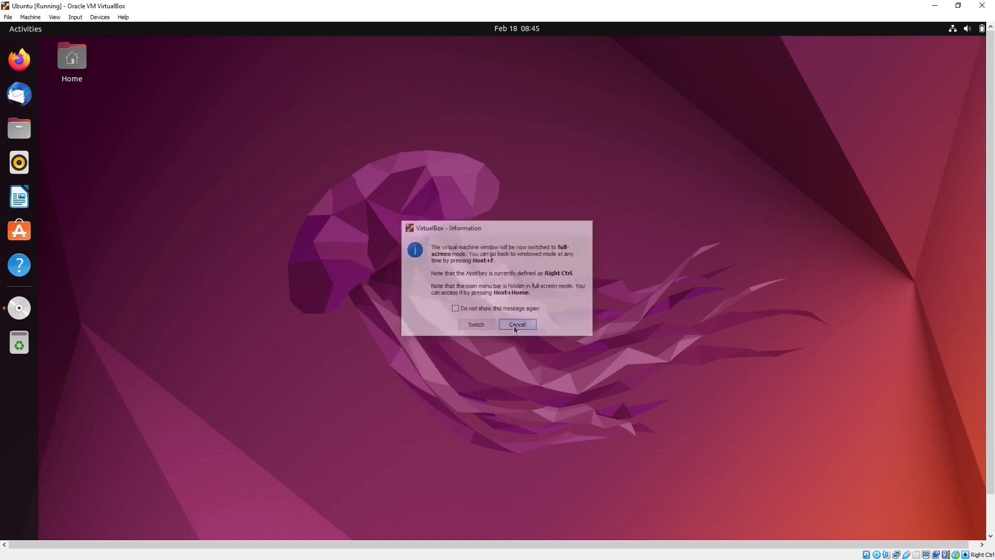
left_click(933, 6)
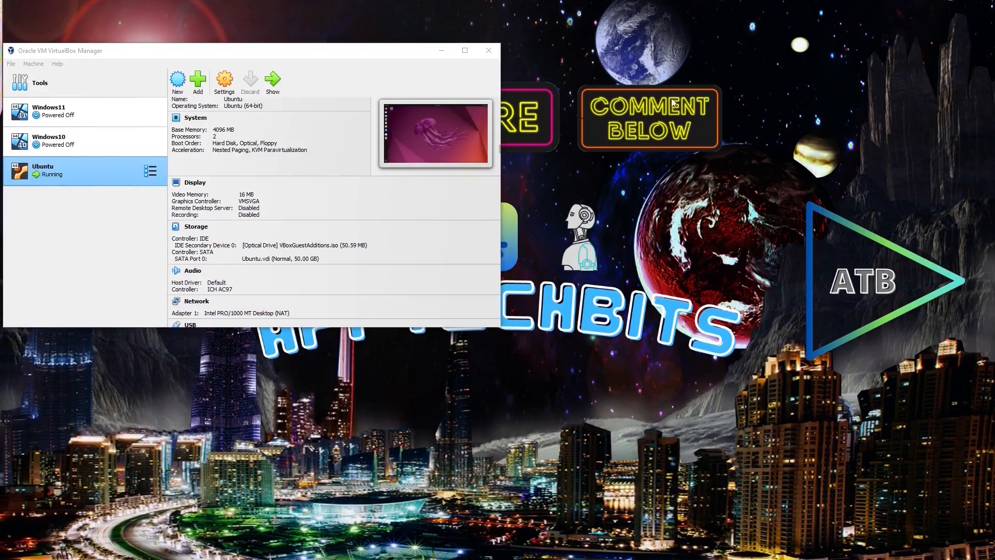
left_click(439, 48)
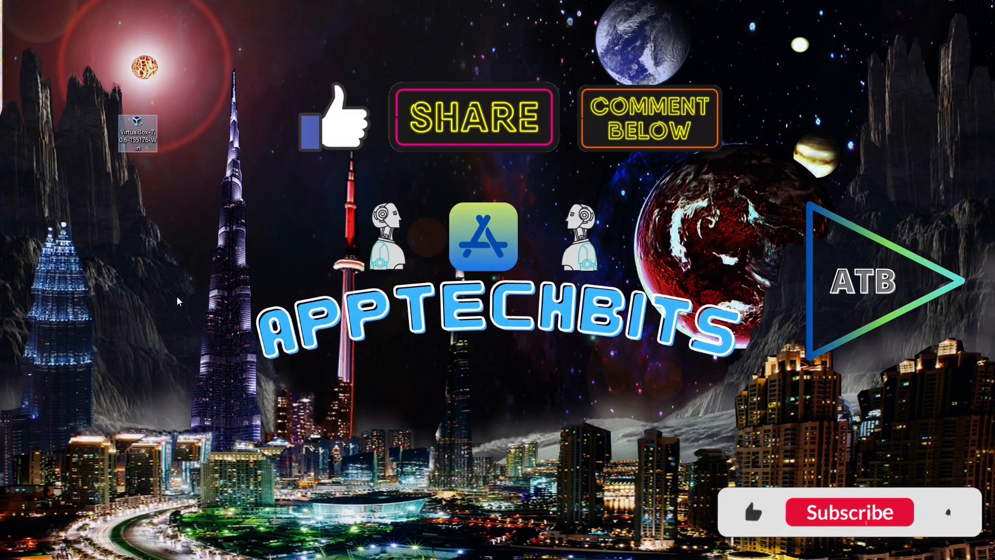